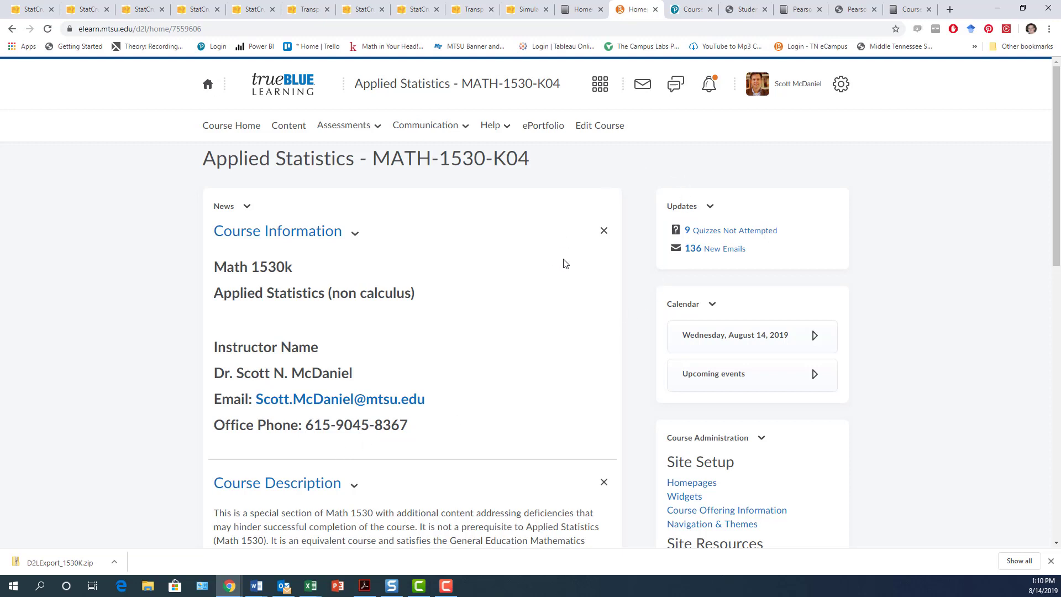
Step: Open the course's homepage management and make a copy of the Course Default homepage
left_click(602, 133)
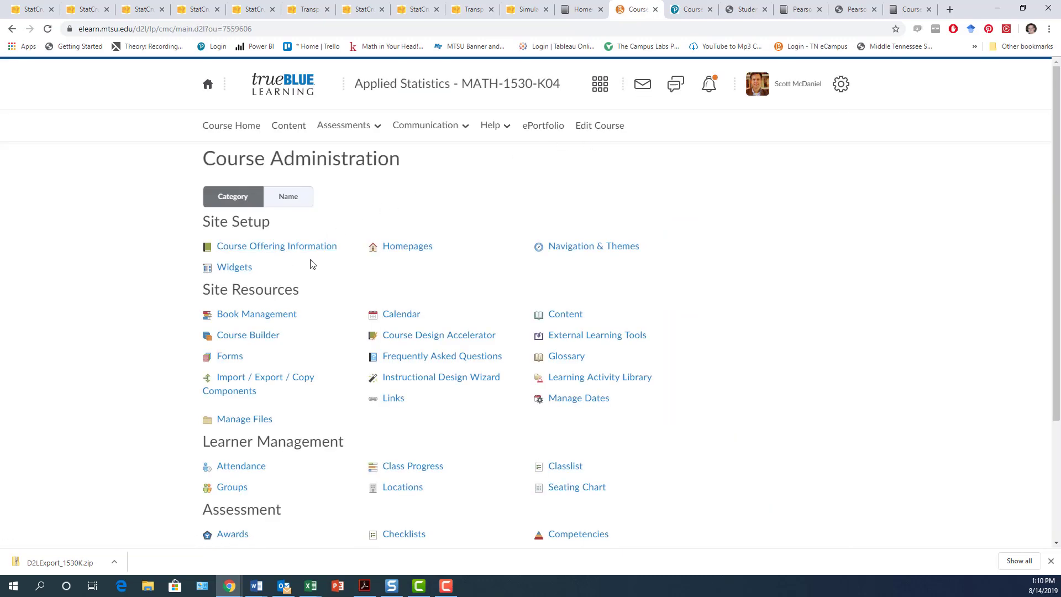
left_click(420, 253)
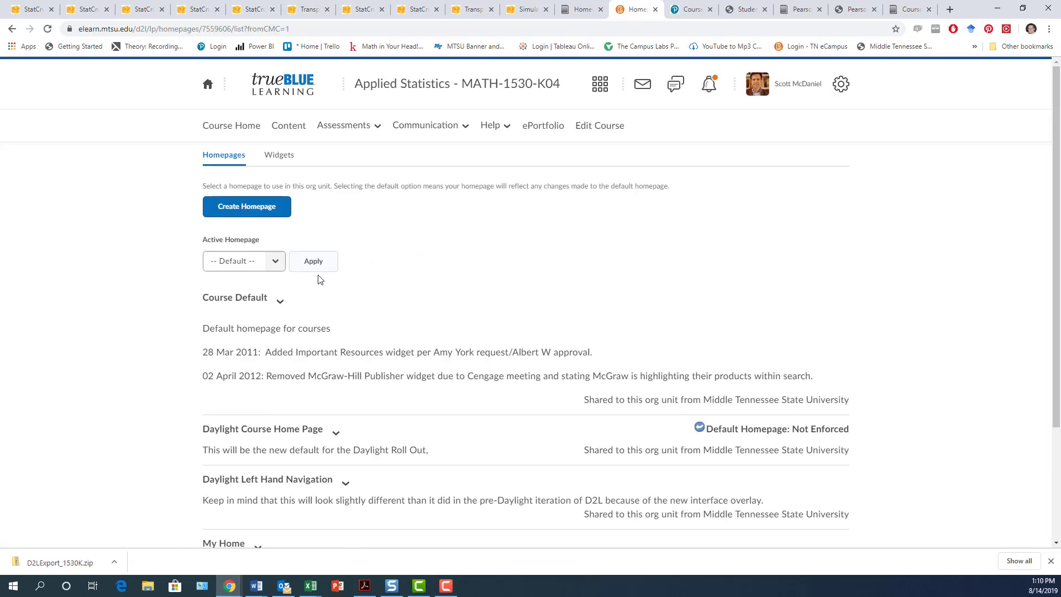
scroll(120, 414, "down", 1)
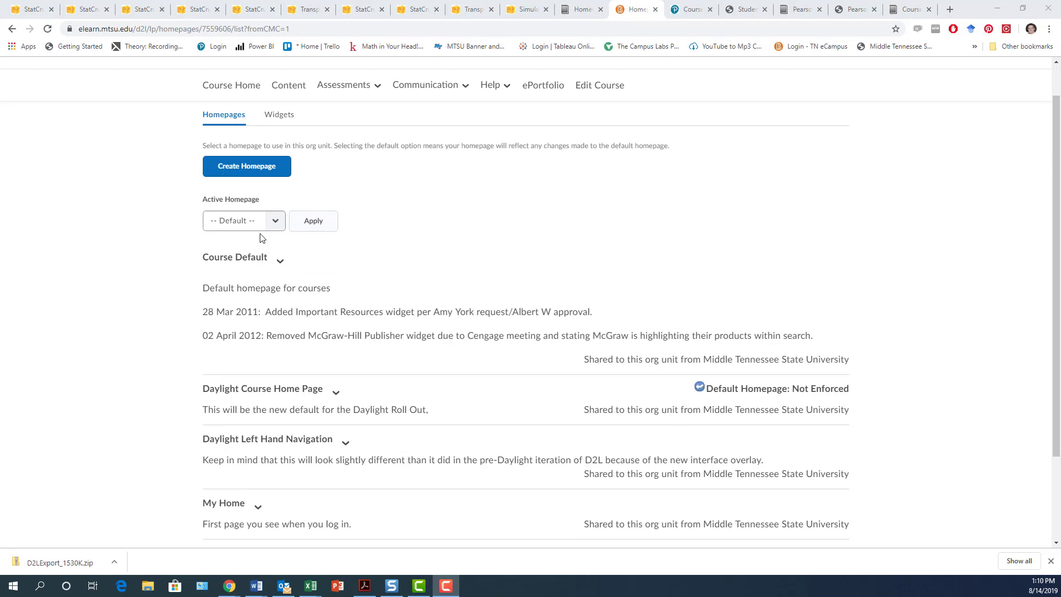
left_click(279, 261)
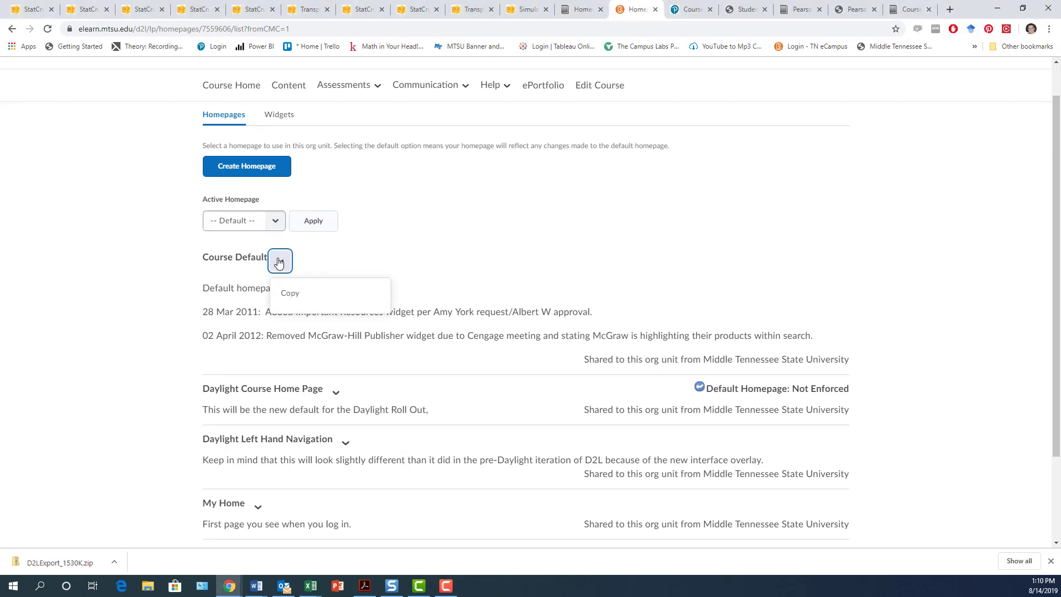
left_click(292, 297)
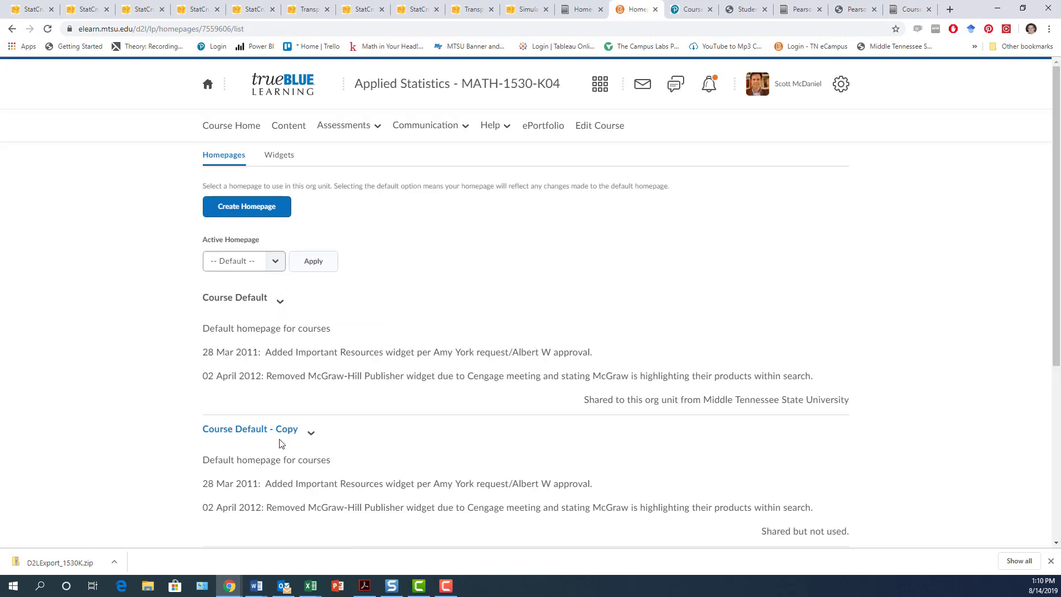
Step: Open the Course Default - Copy homepage for editing and examine its layout and widgets in both panels
left_click(287, 432)
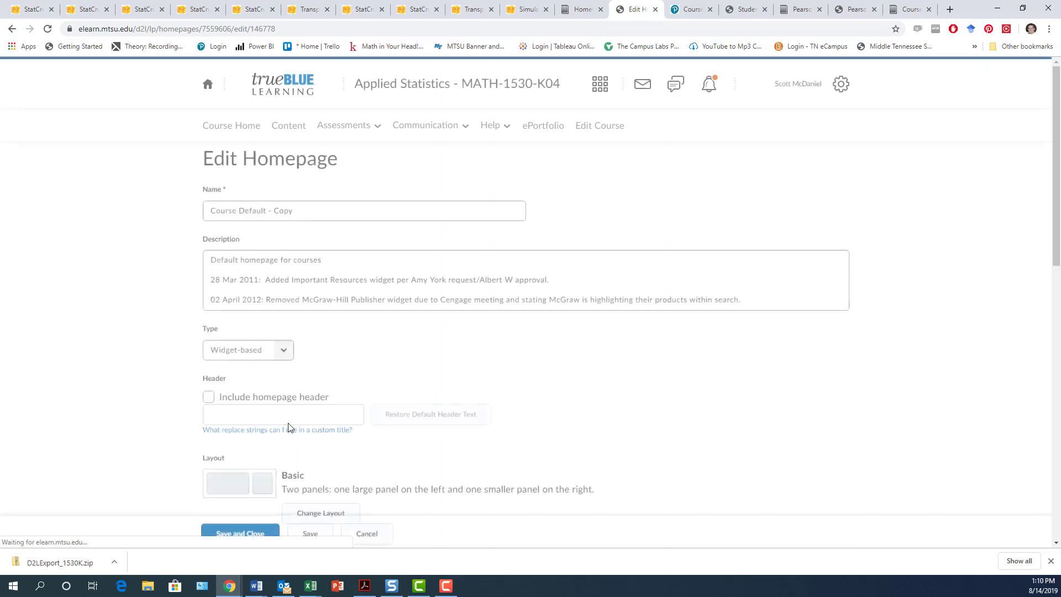
scroll(730, 419, "down", 7)
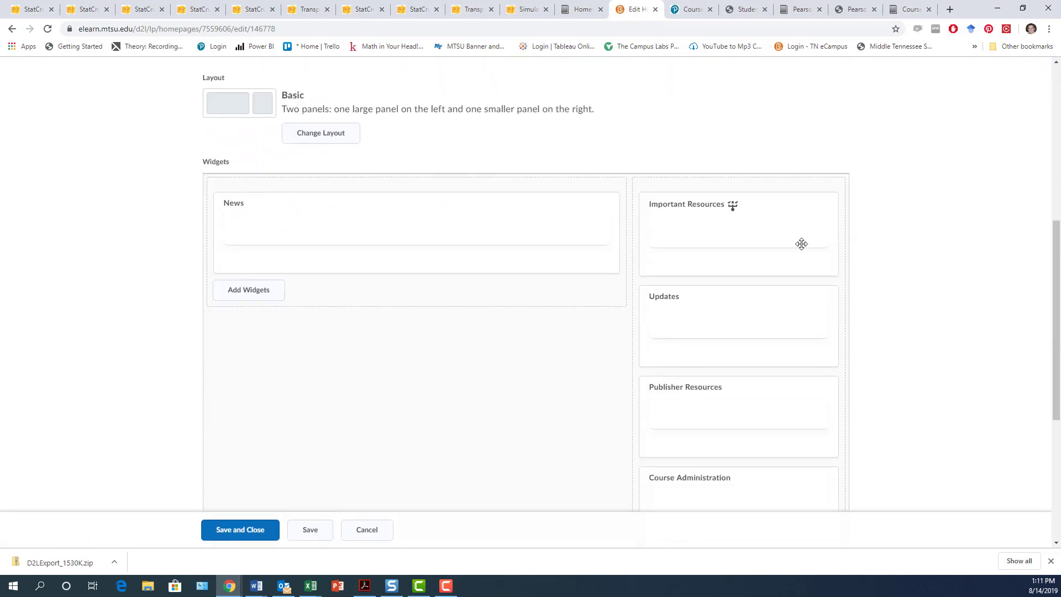
scroll(850, 326, "down", 5)
scroll(850, 327, "up", 10)
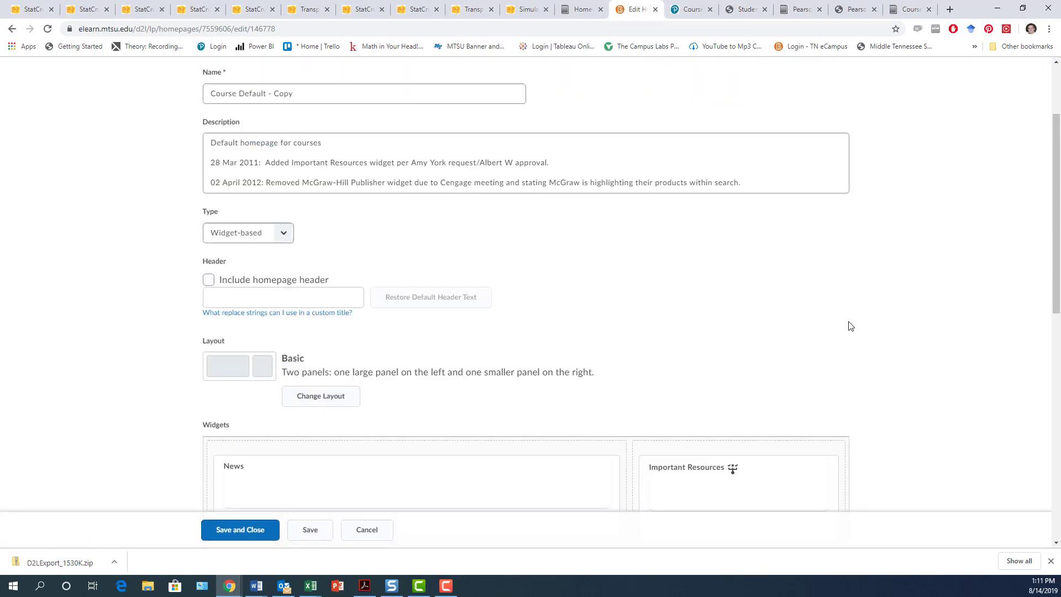
scroll(647, 379, "down", 9)
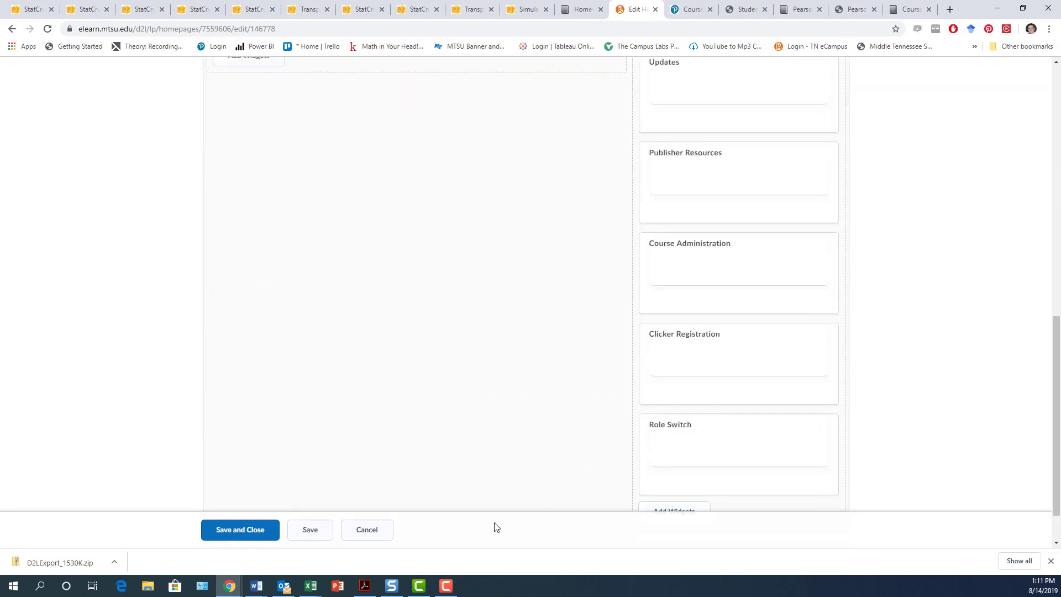
scroll(719, 411, "down", 1)
scroll(727, 327, "up", 6)
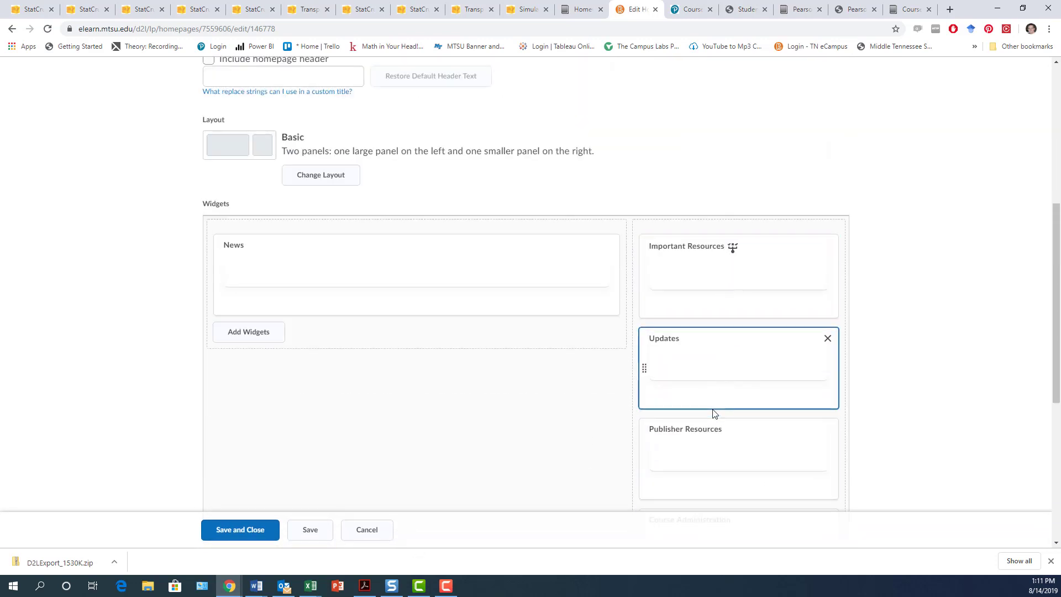
scroll(144, 440, "up", 1)
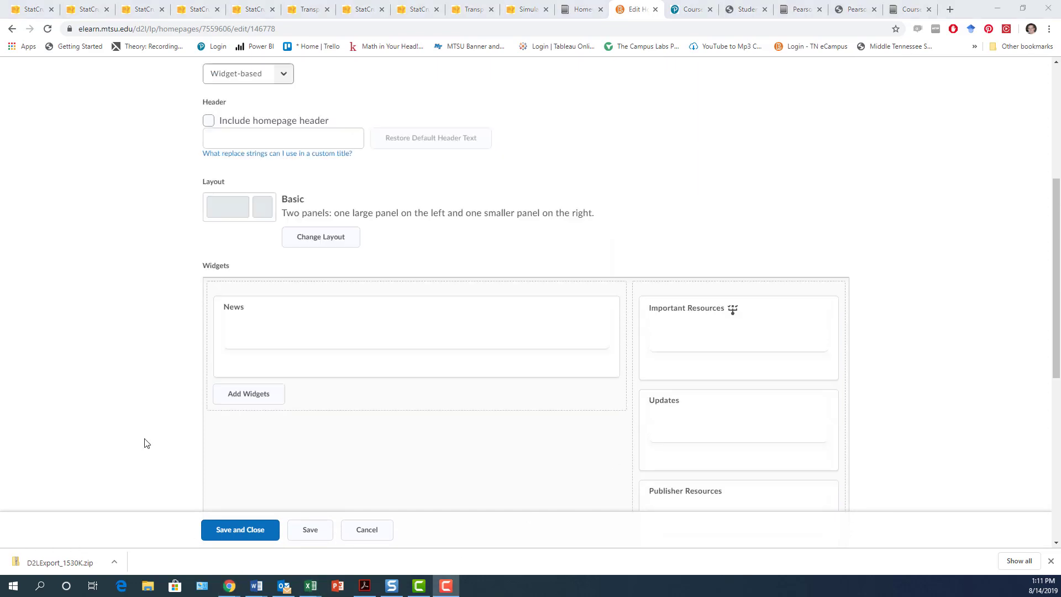
Step: Add the MyLab & Mastering Links widget to the large panel below News
left_click(243, 395)
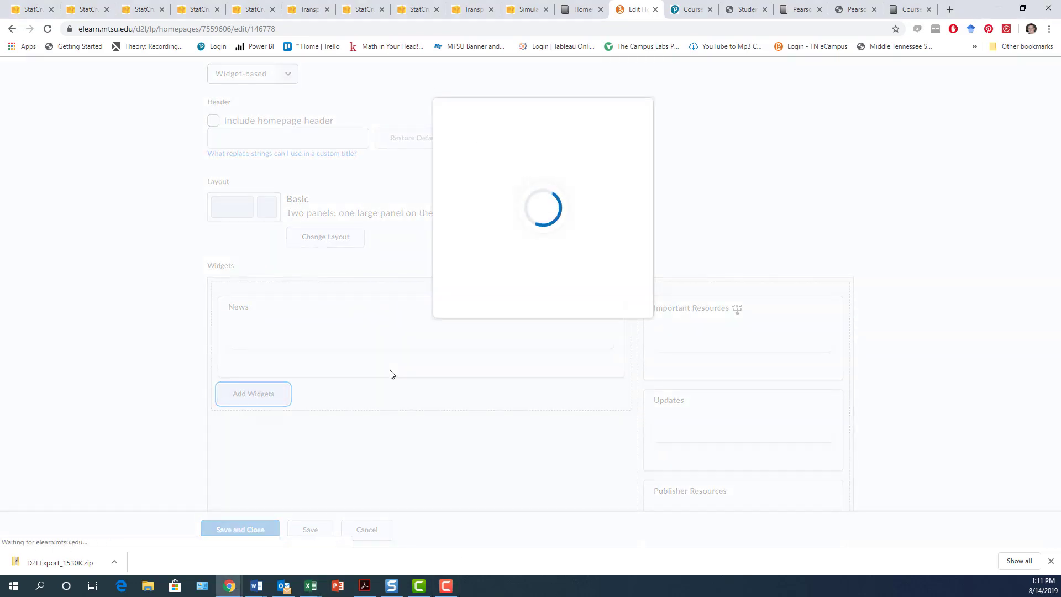
scroll(517, 263, "down", 4)
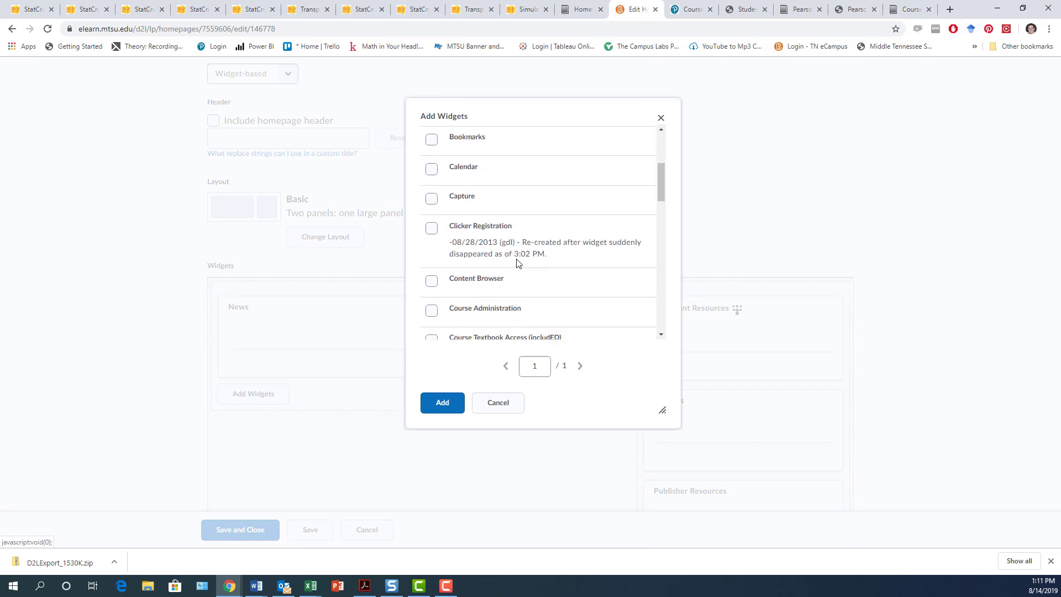
scroll(516, 263, "down", 4)
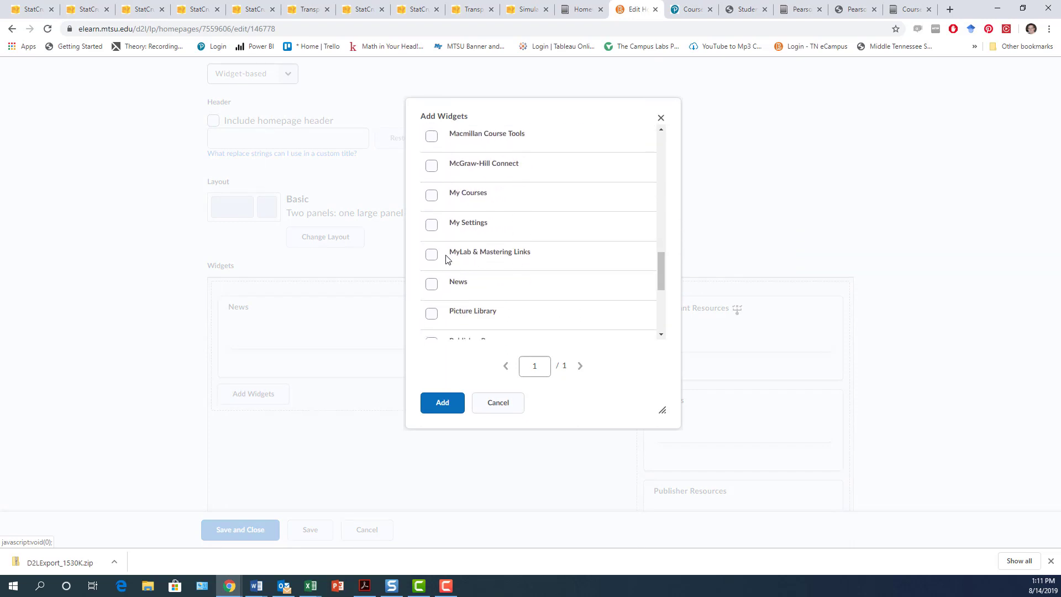
left_click(432, 254)
left_click(453, 403)
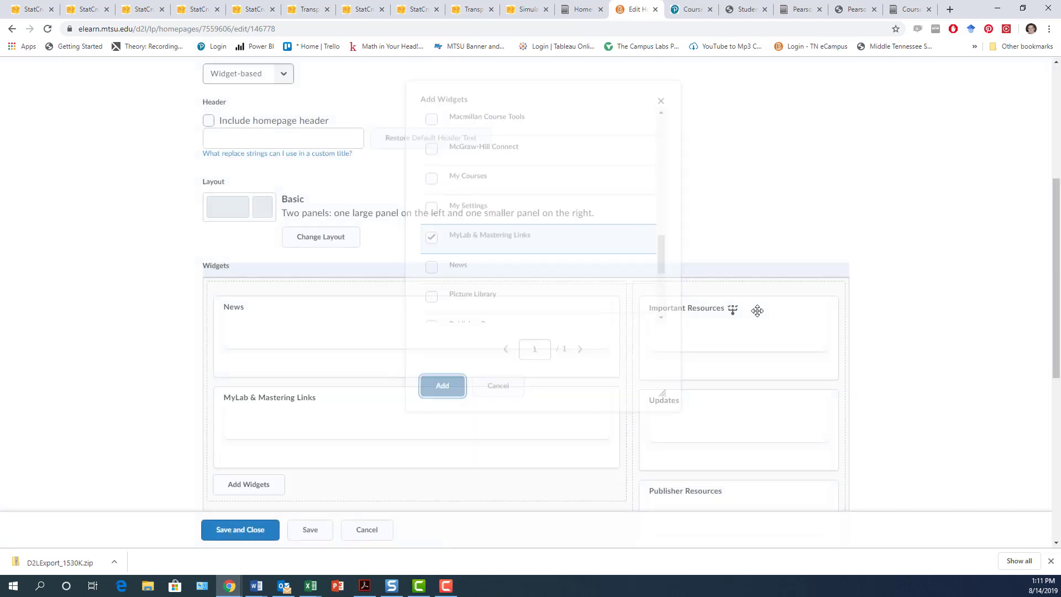
Step: Move the MyLab & Mastering Links widget to the first place in the smaller panel, and save and close the homepage
scroll(481, 415, "down", 7)
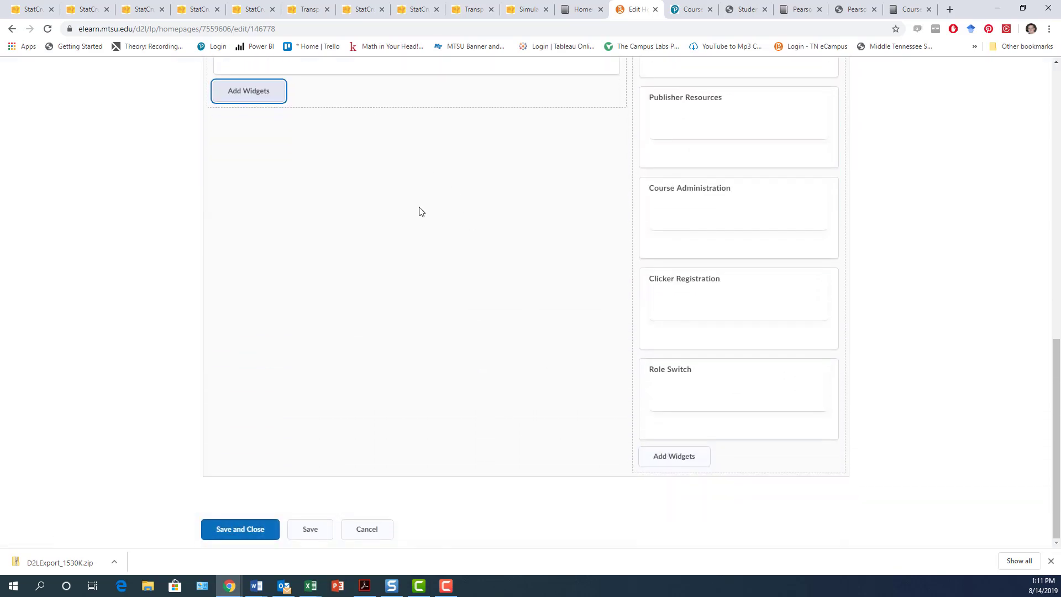
scroll(419, 210, "up", 2)
left_click_drag(339, 180, 728, 195)
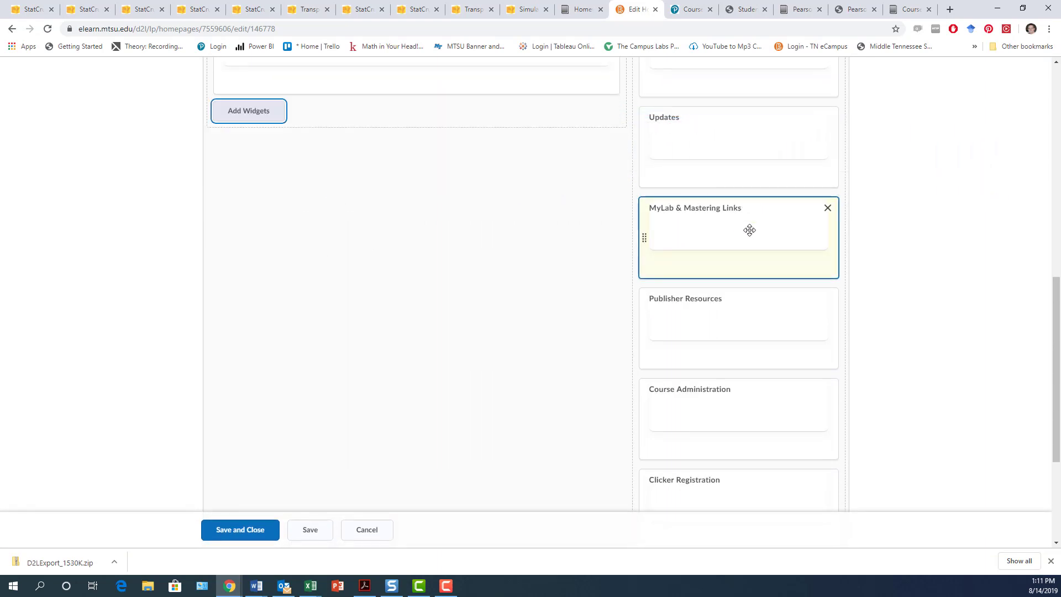
scroll(754, 238, "up", 3)
left_click_drag(723, 375, 722, 204)
left_click(243, 529)
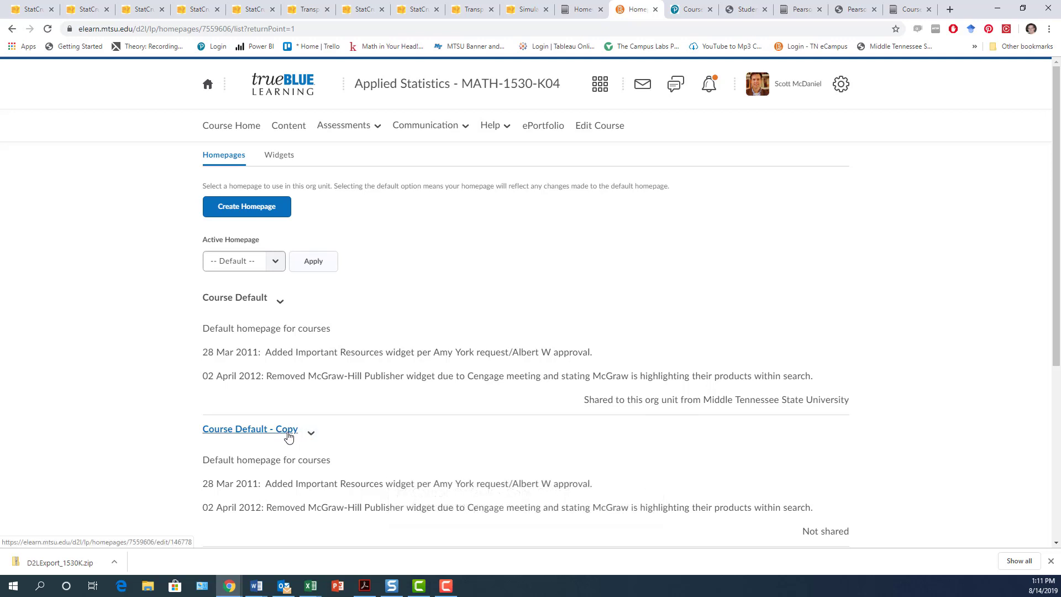
Step: Rename the Course Default - Copy homepage as Paired Version and save it
left_click(310, 433)
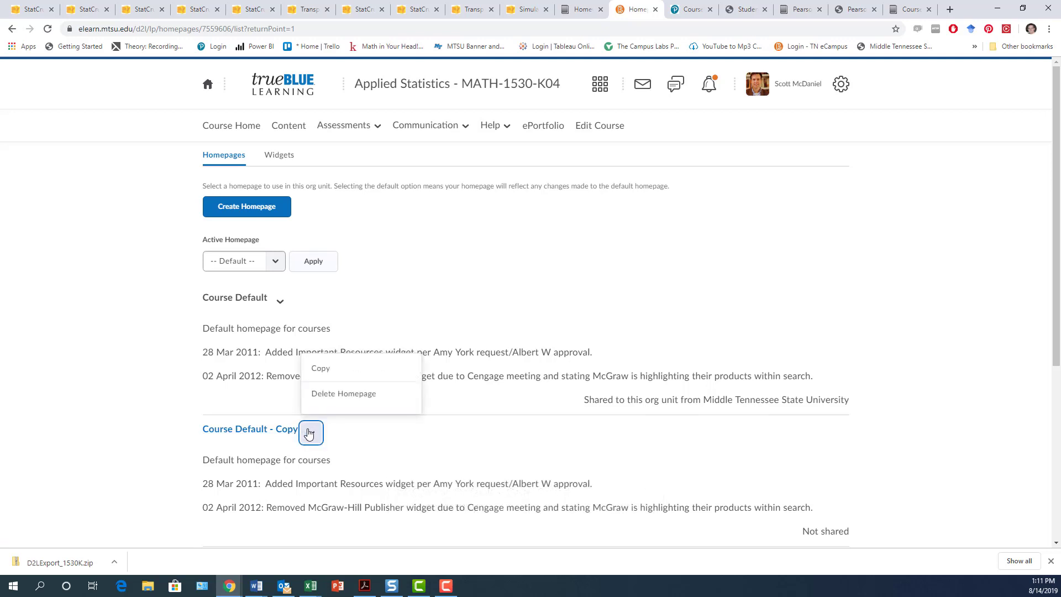
left_click(287, 429)
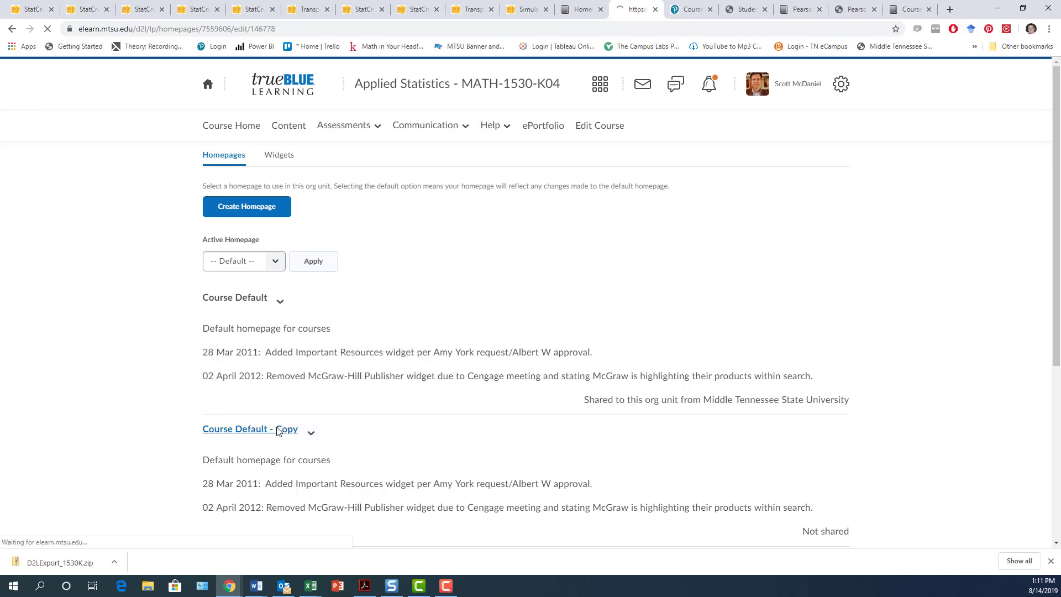
left_click_drag(293, 211, 212, 209)
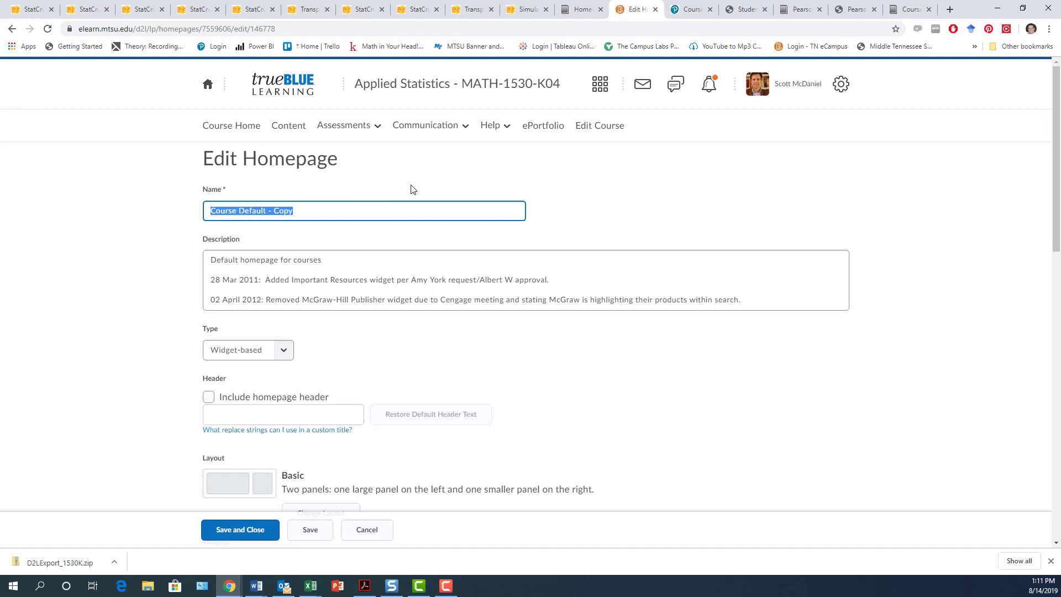
type("Paired Version")
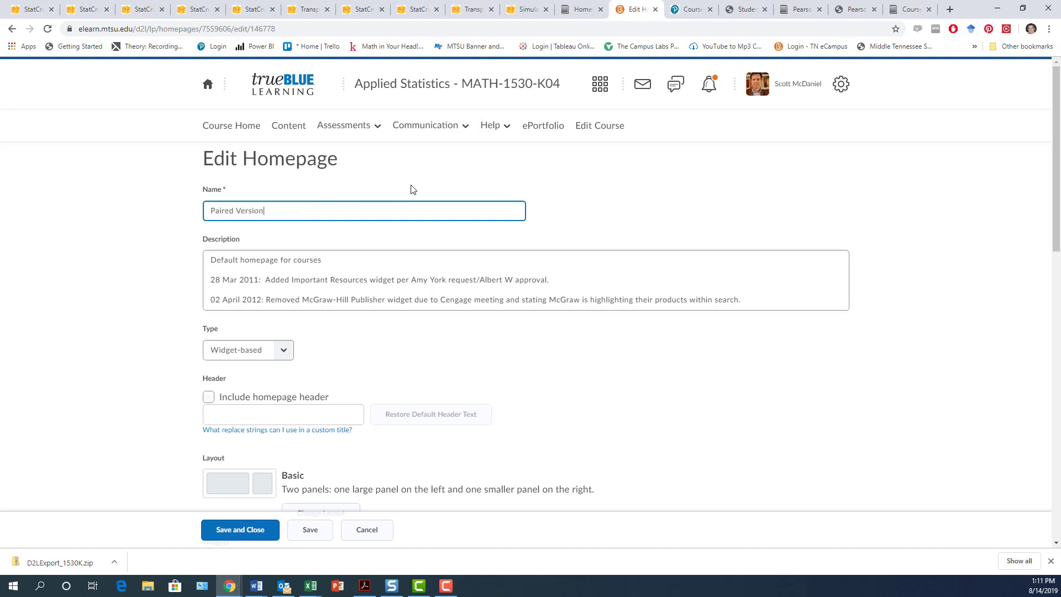
left_click(239, 529)
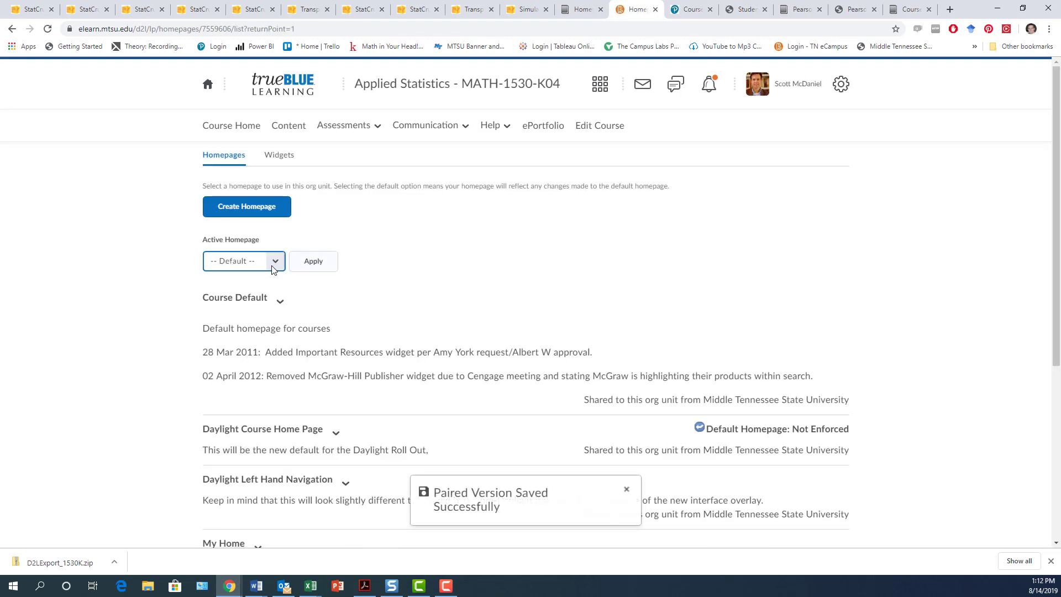
Step: Set Paired Version as the active homepage and check its status in the homepage list
left_click(271, 263)
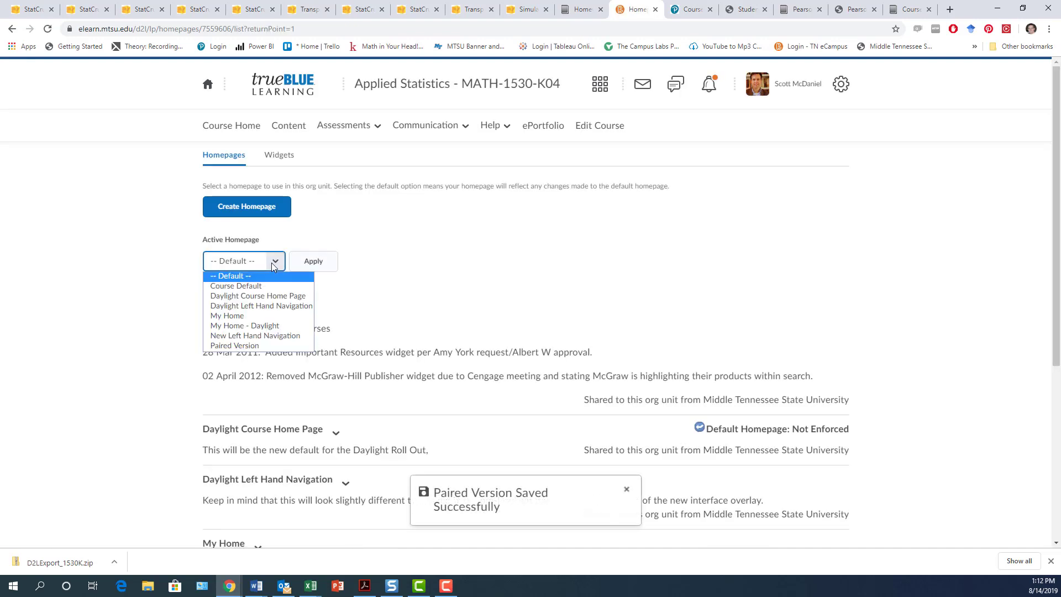
left_click(256, 346)
left_click(313, 265)
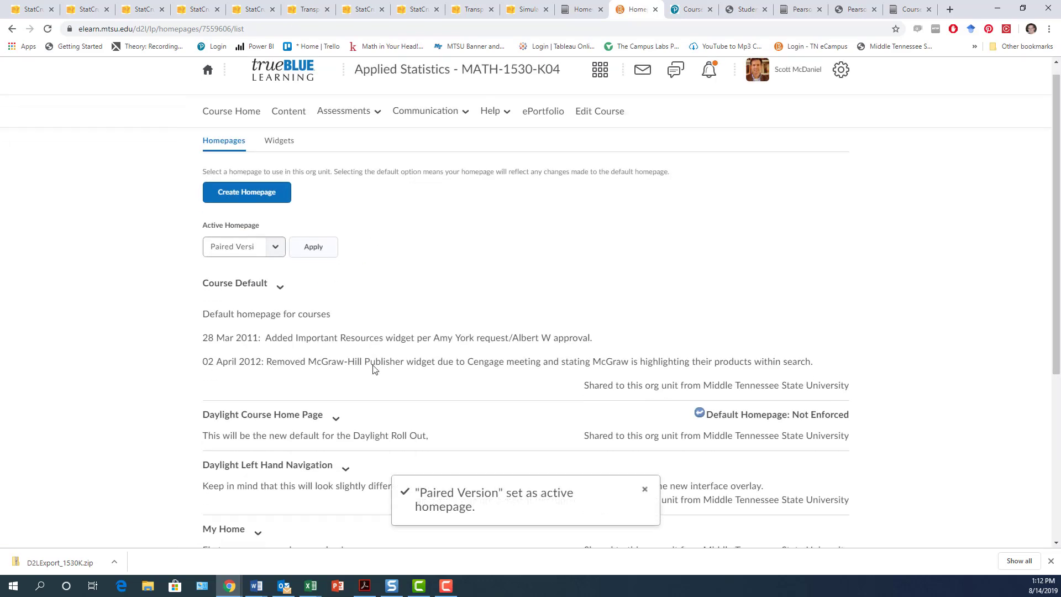
scroll(370, 373, "down", 5)
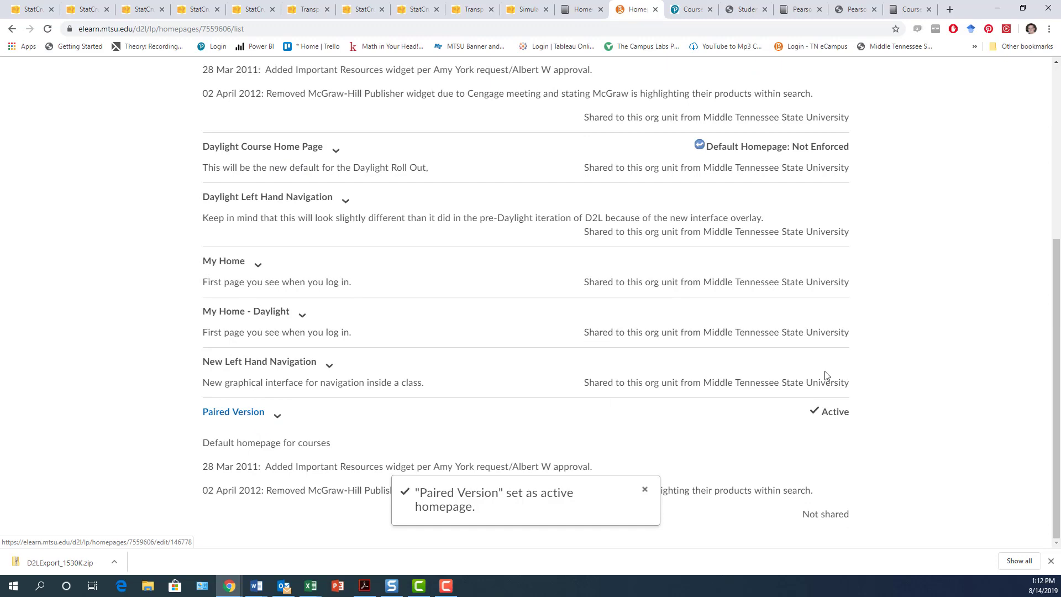
scroll(354, 390, "up", 1)
scroll(353, 389, "up", 5)
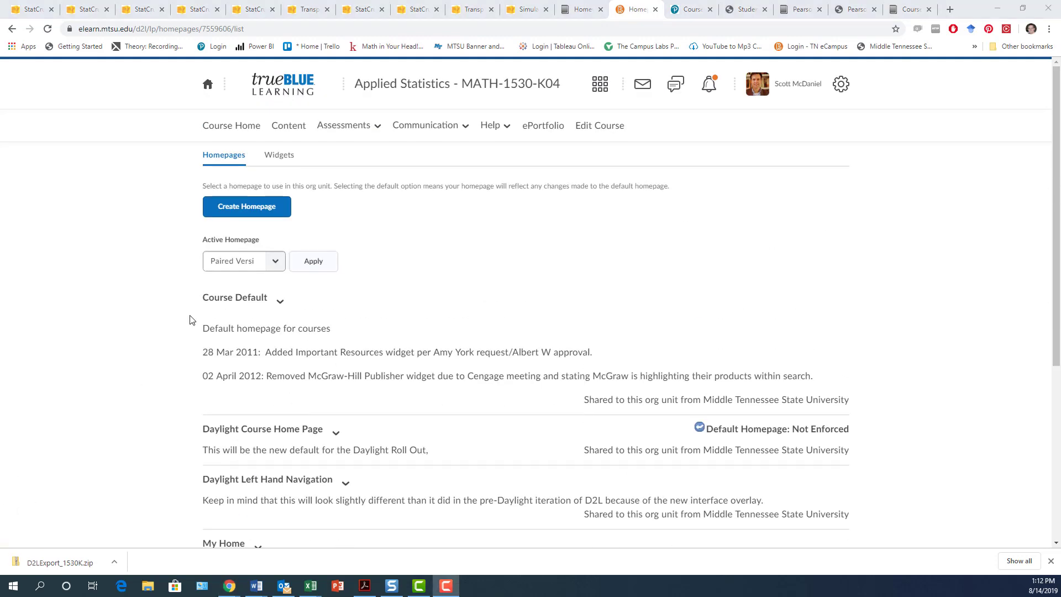
Step: From the course home, open the Pearson MyLab and Mastering link and start creating or copying a MyLab course
left_click(245, 131)
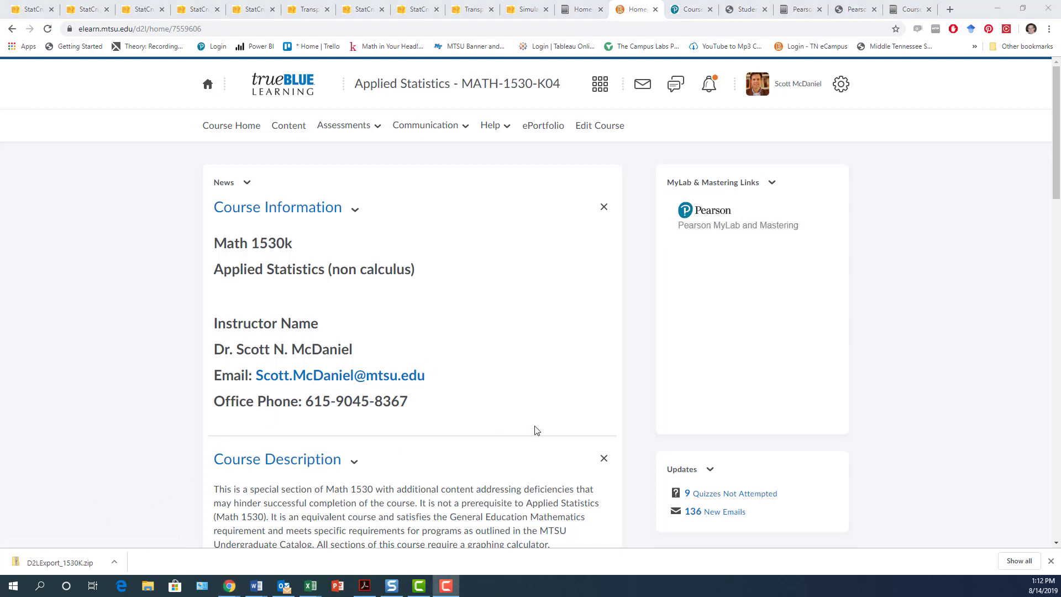
left_click(712, 210)
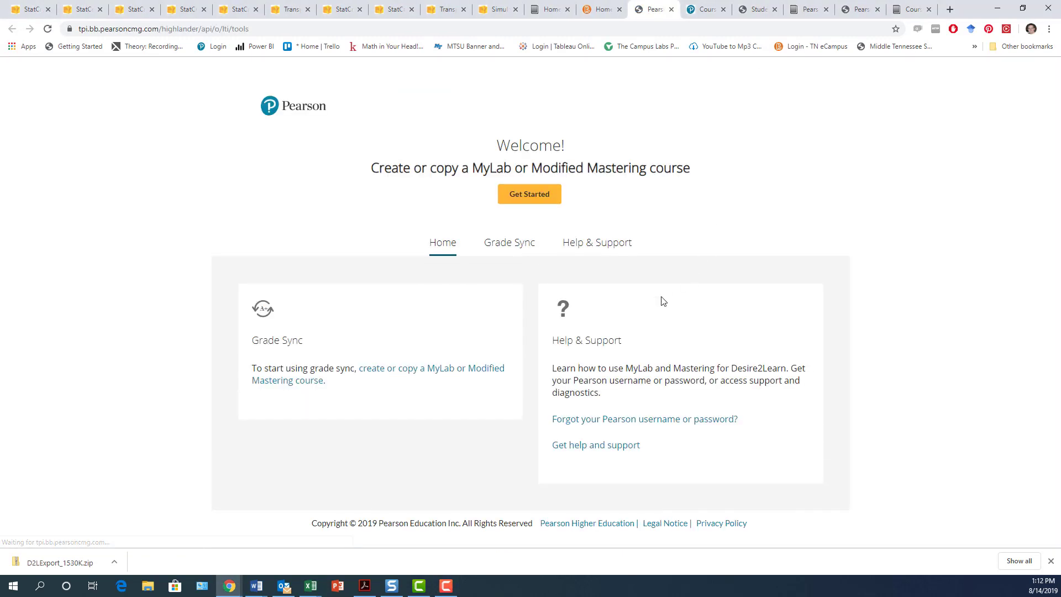
left_click(526, 199)
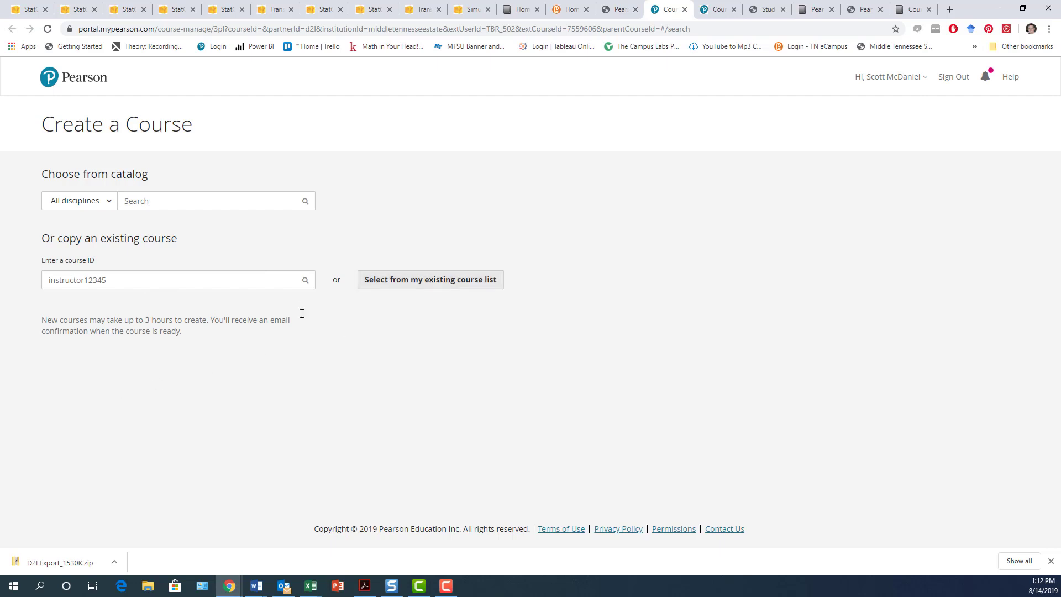
Step: Create the student-use course Math 1530K Fall 2019 (Paired) as a copy of the existing copied Math 1530K course, allowing instructors to copy it
left_click(429, 280)
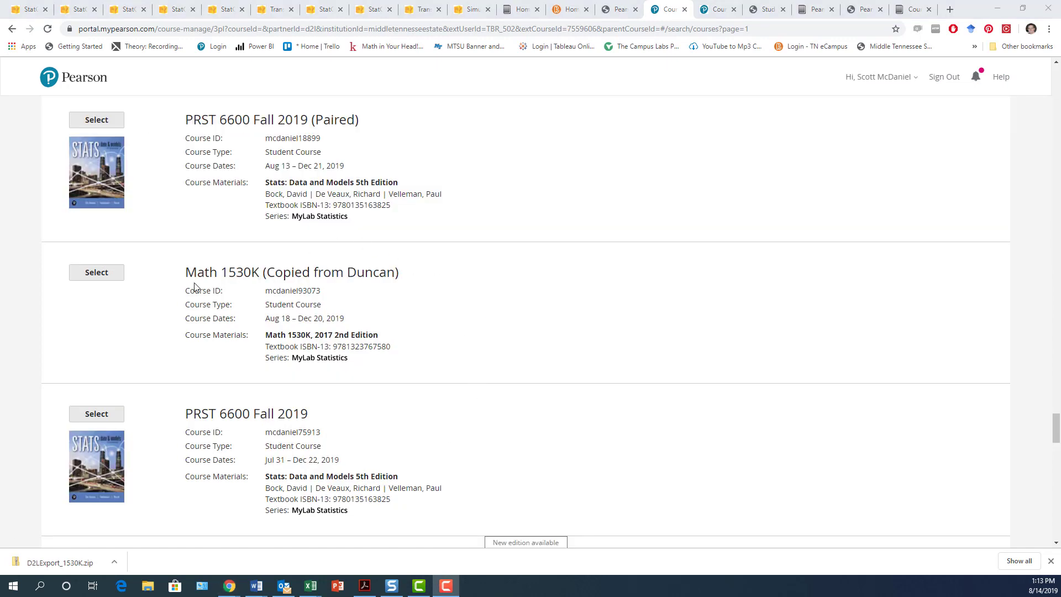
left_click(106, 273)
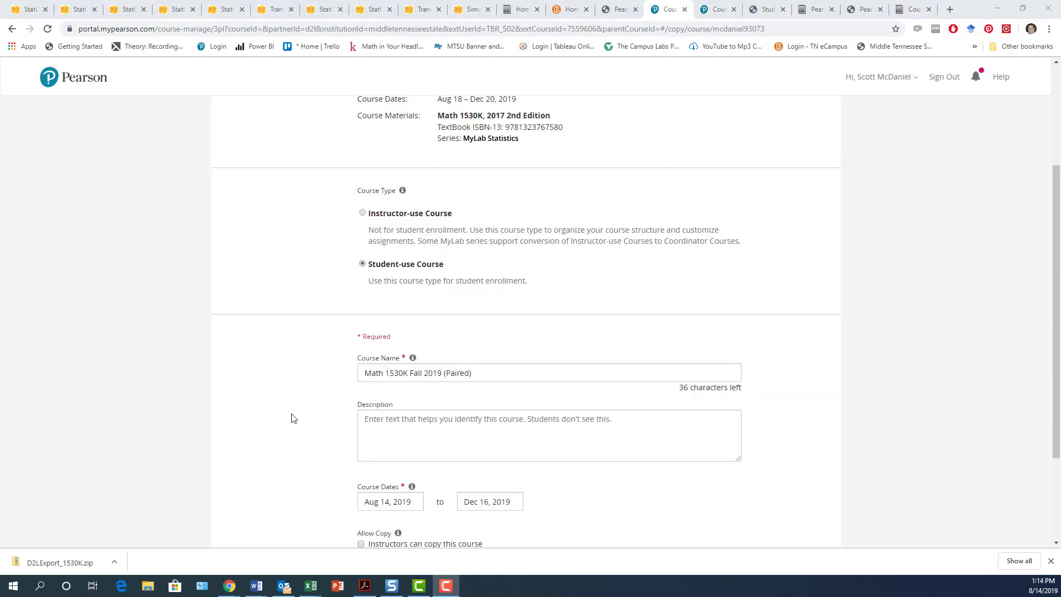
left_click(482, 374)
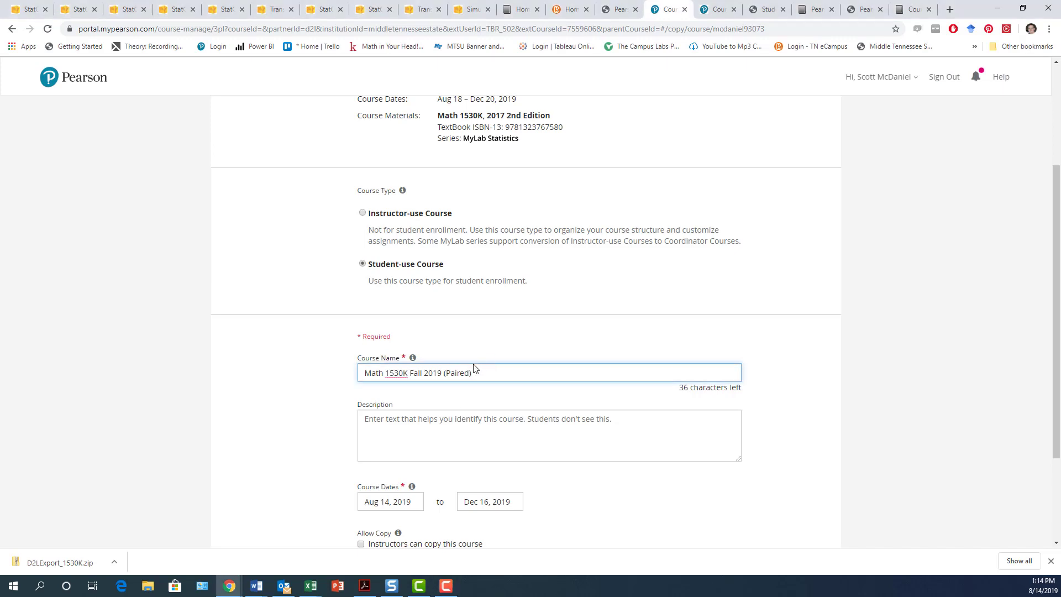
scroll(481, 371, "down", 1)
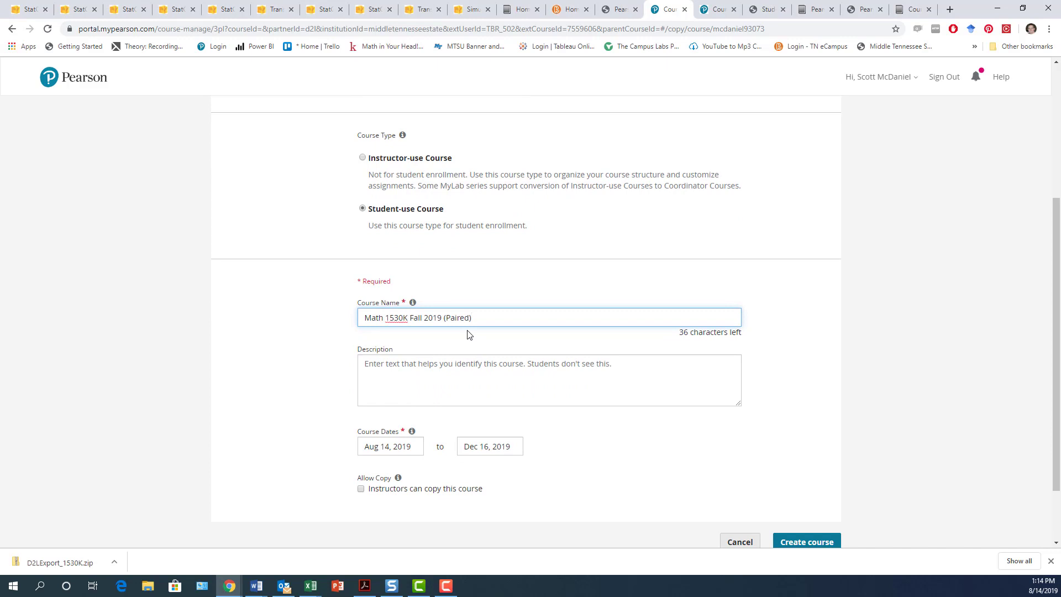
scroll(471, 326, "down", 1)
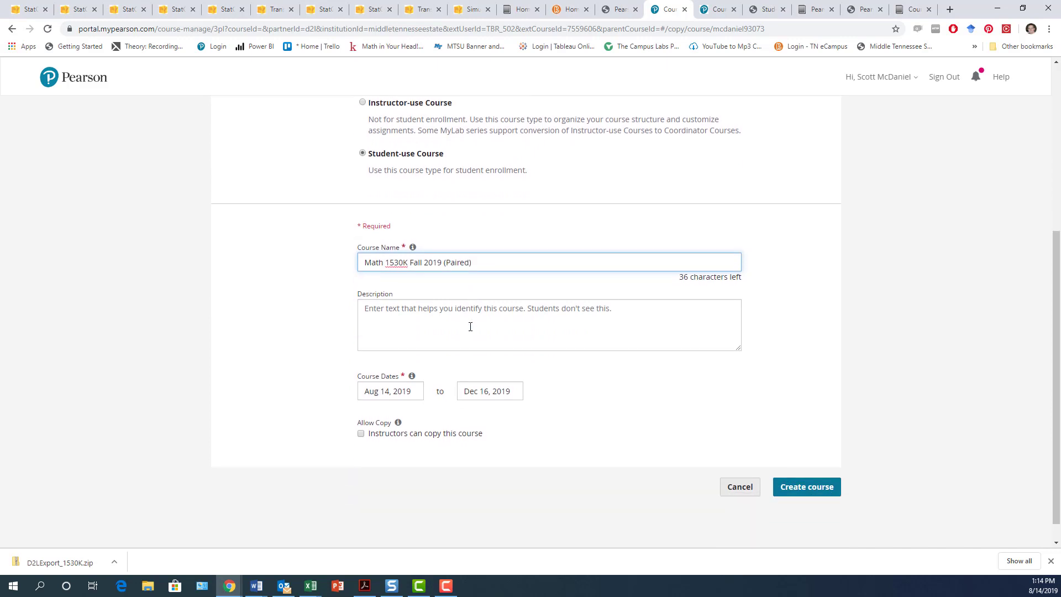
left_click(360, 434)
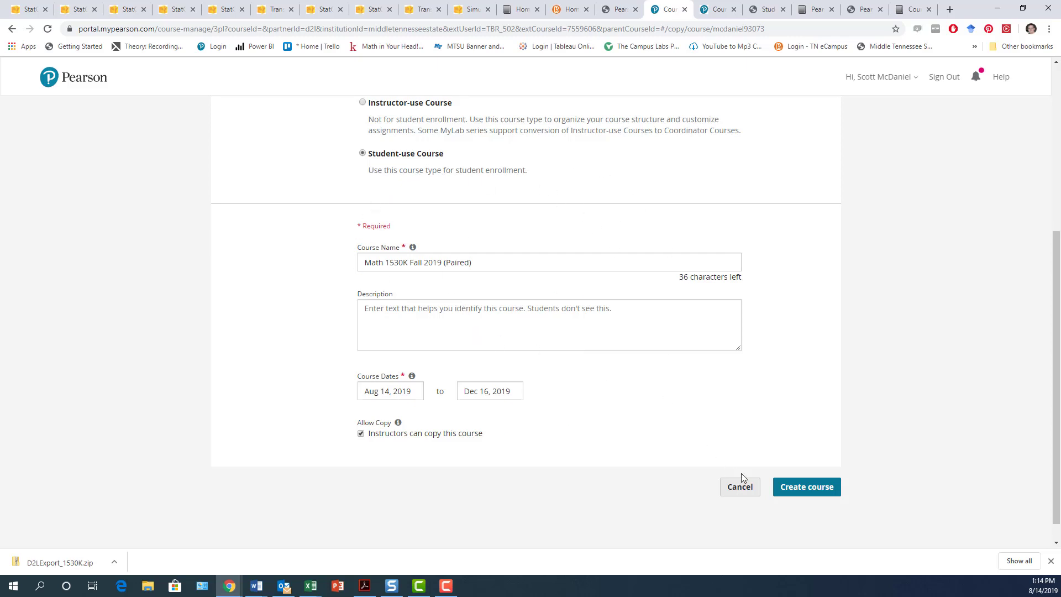
left_click(811, 495)
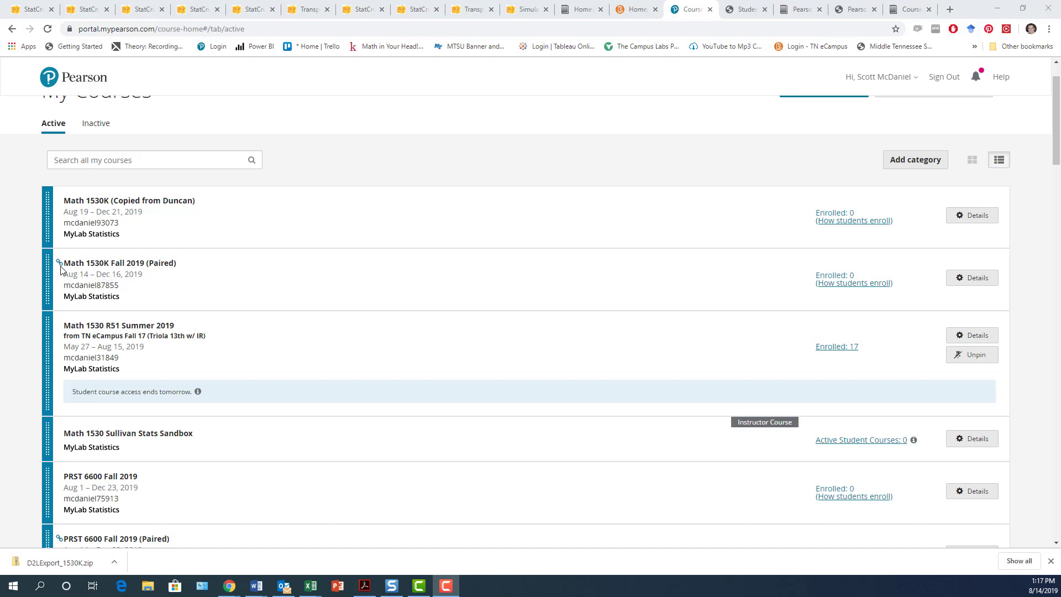
Step: Look through the active MyLab course list for the paired courses and their link markers
scroll(61, 269, "down", 3)
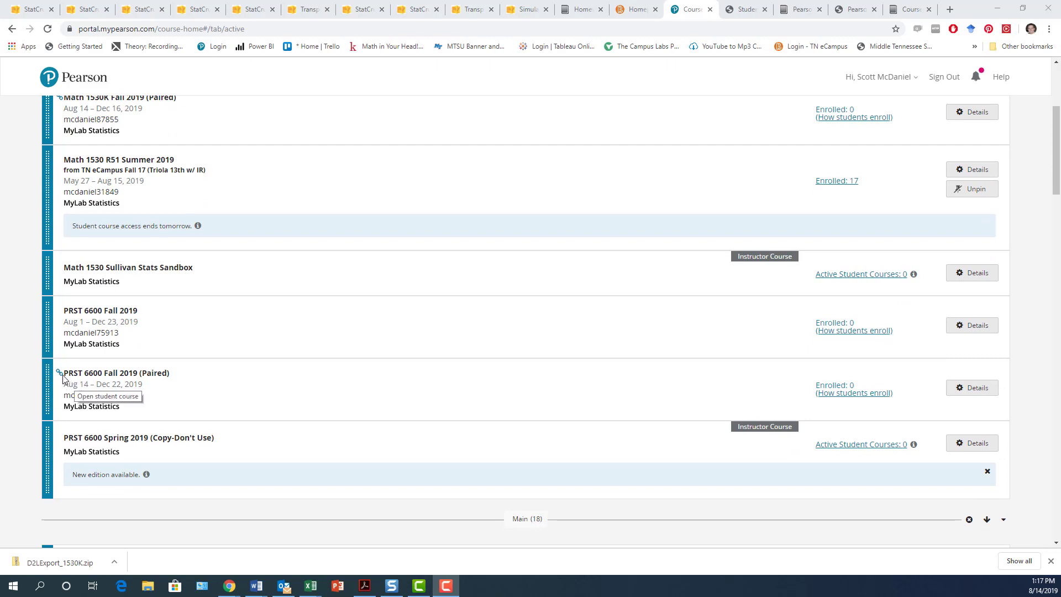
scroll(109, 381, "up", 4)
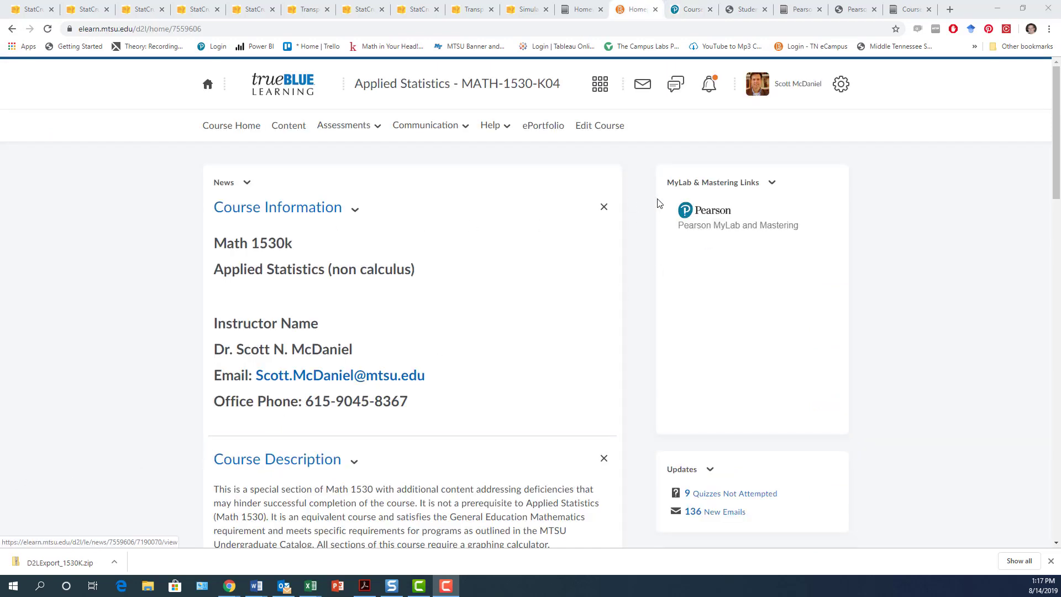
Step: From the D2L course home, open Pearson MyLab and Mastering and review the Grade Sync settings and items, ending at its Home page
left_click(711, 216)
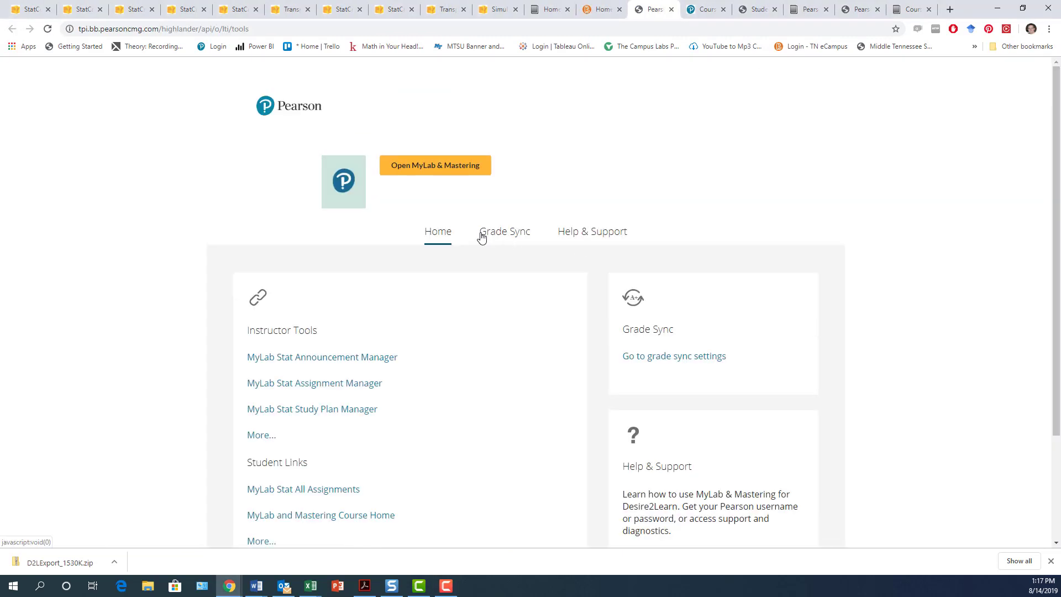
left_click(501, 232)
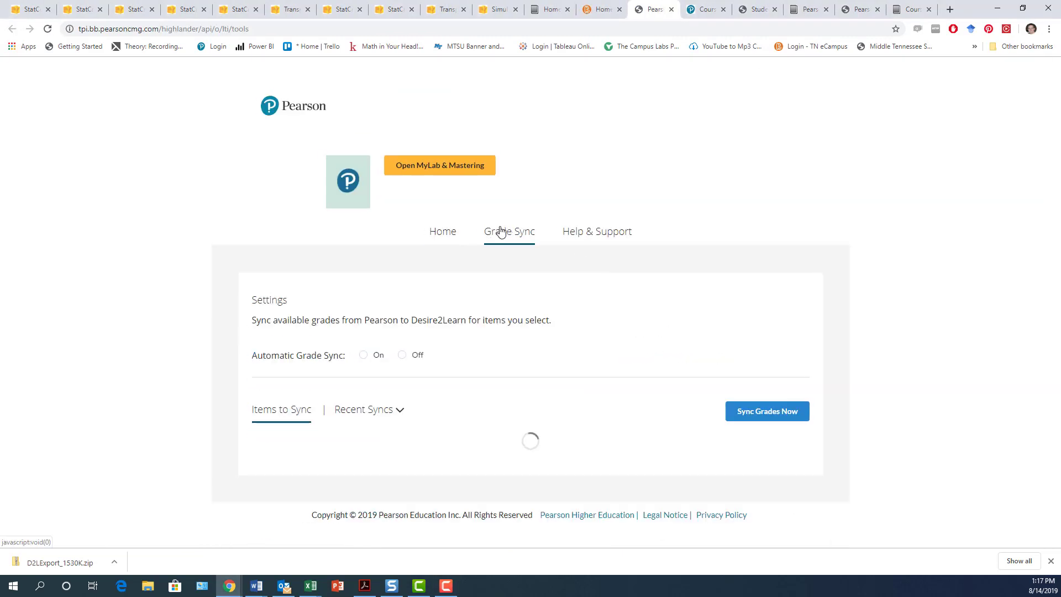
scroll(500, 401, "down", 11)
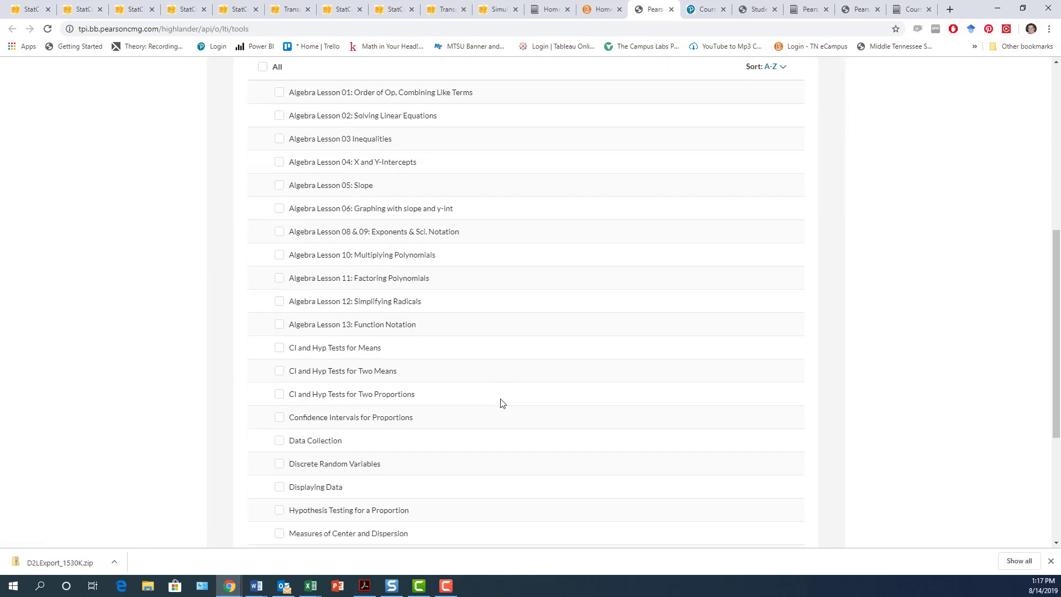
scroll(500, 400, "up", 3)
scroll(502, 403, "up", 9)
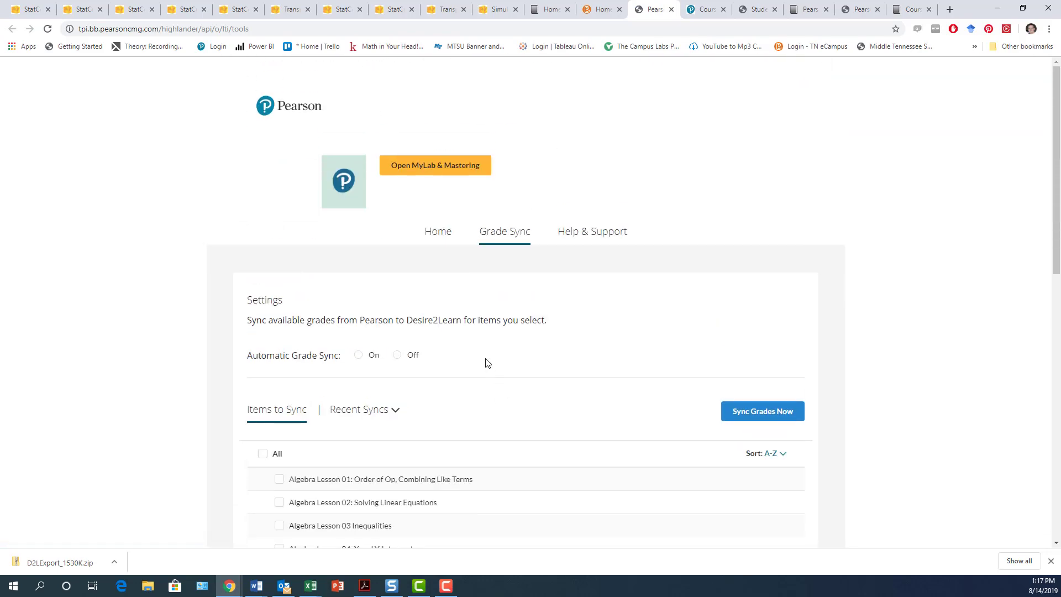
left_click(437, 233)
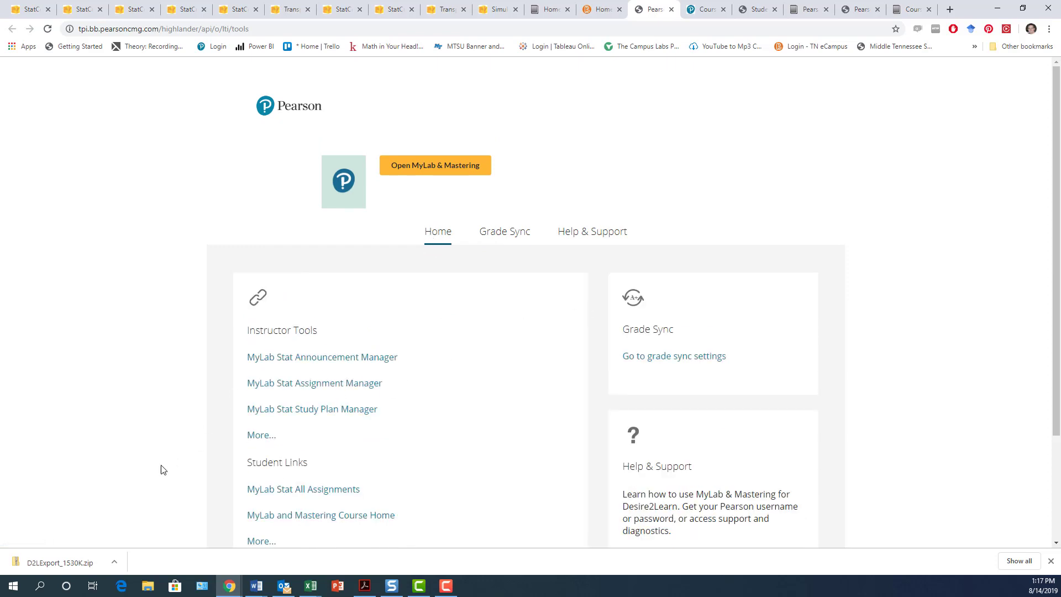
Step: Open the paired MyLab course and look over the entries in its course menu
left_click(441, 167)
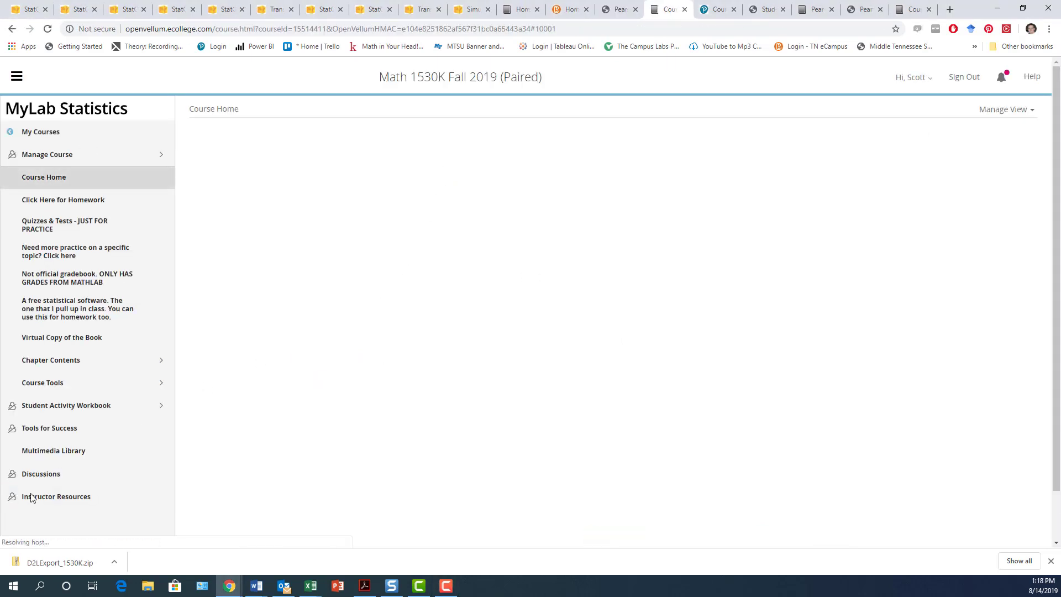
scroll(95, 289, "down", 2)
scroll(98, 297, "up", 2)
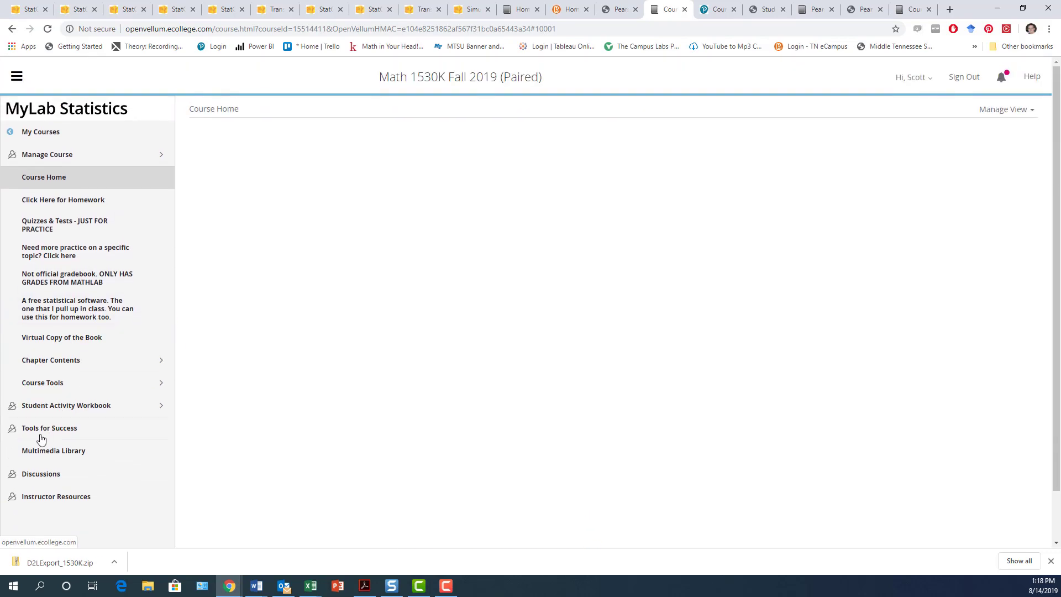
left_click(41, 449)
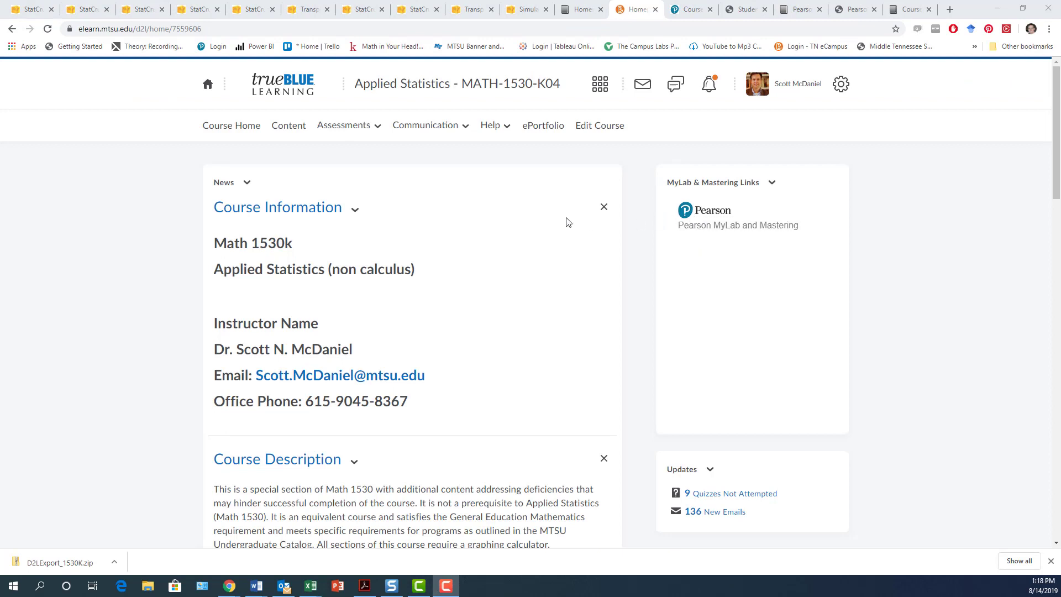
Step: Return to the D2L course and view the Getting Started module in its content
left_click(289, 127)
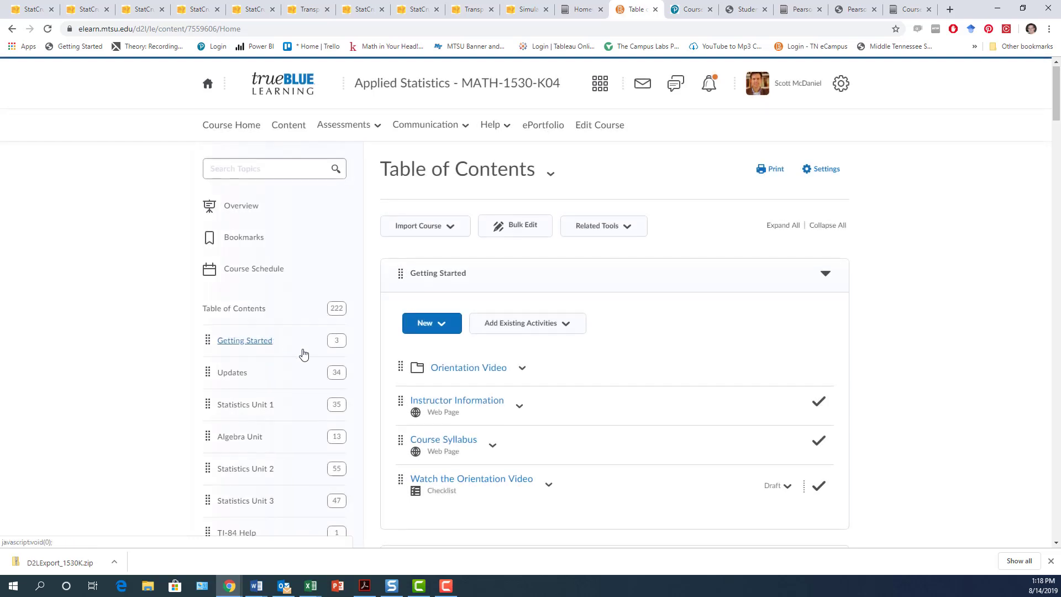
scroll(304, 348, "down", 2)
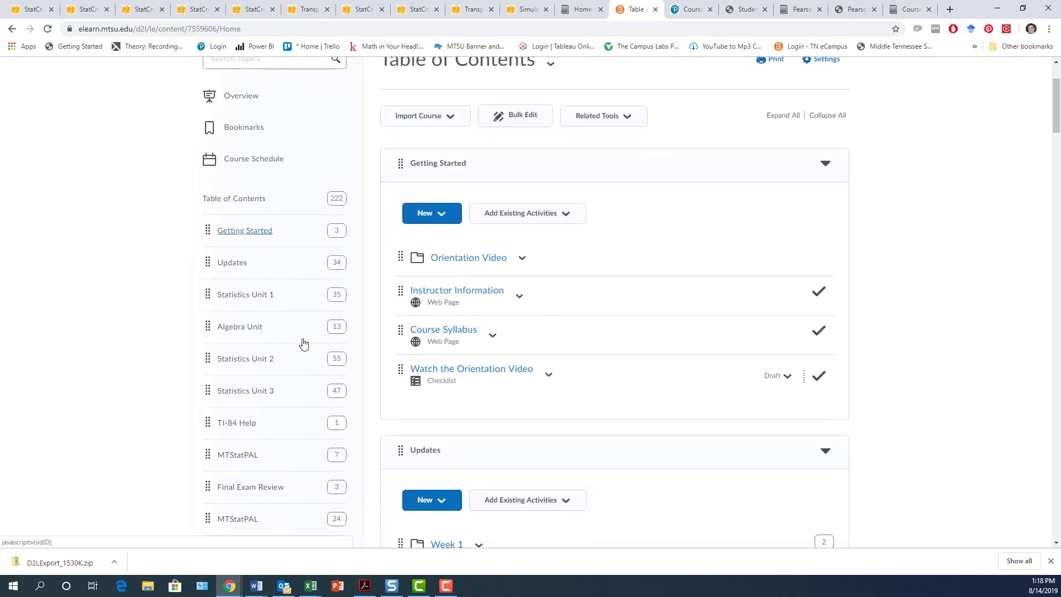
left_click(246, 232)
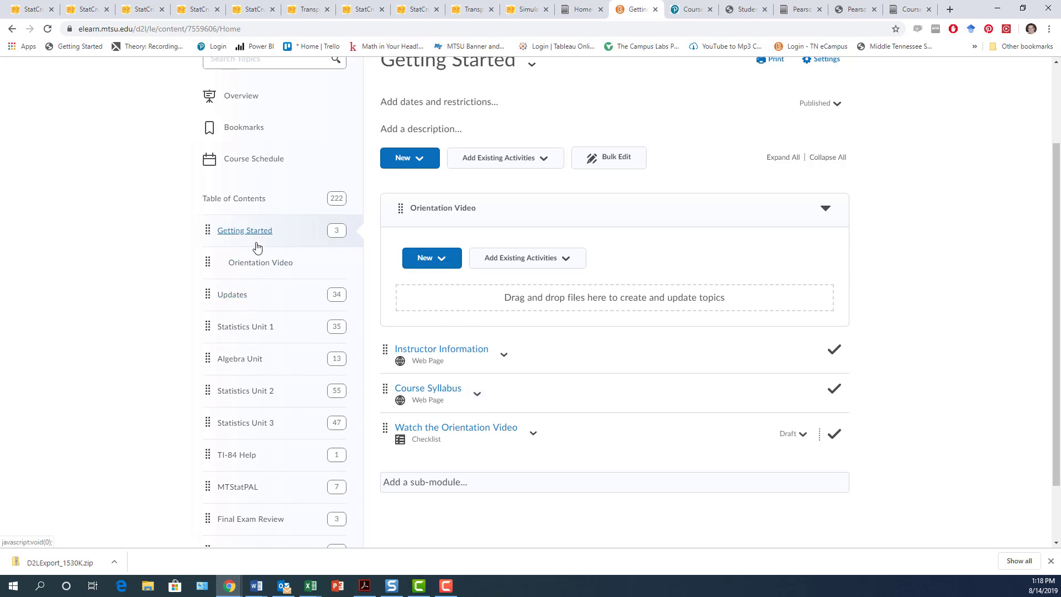
scroll(259, 254, "up", 2)
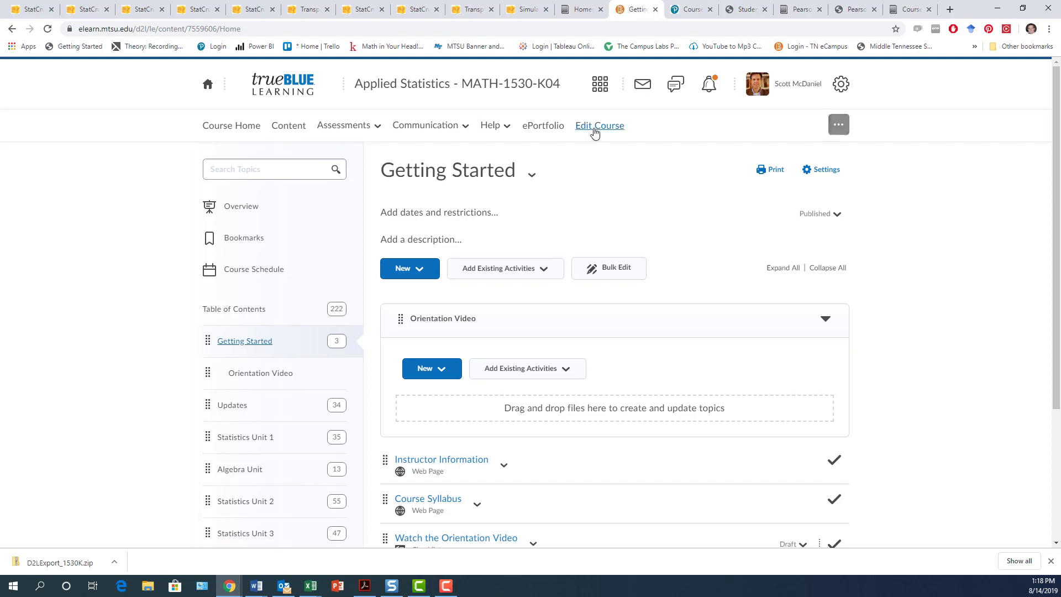
Step: Open Course Builder from Course Administration and place a new MyLab and Mastering item in the Getting Started module
left_click(595, 133)
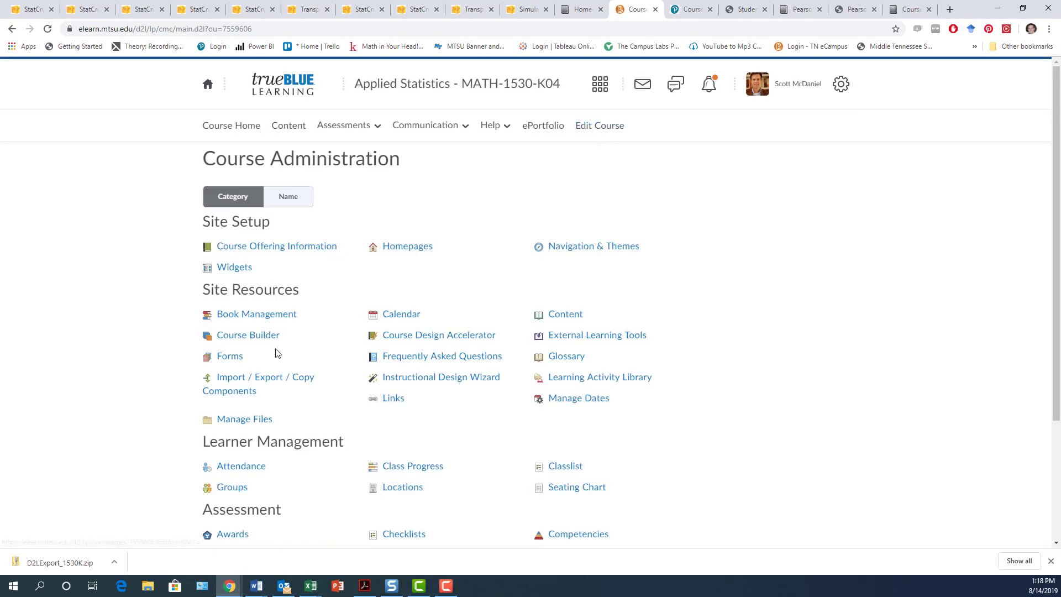
left_click(253, 338)
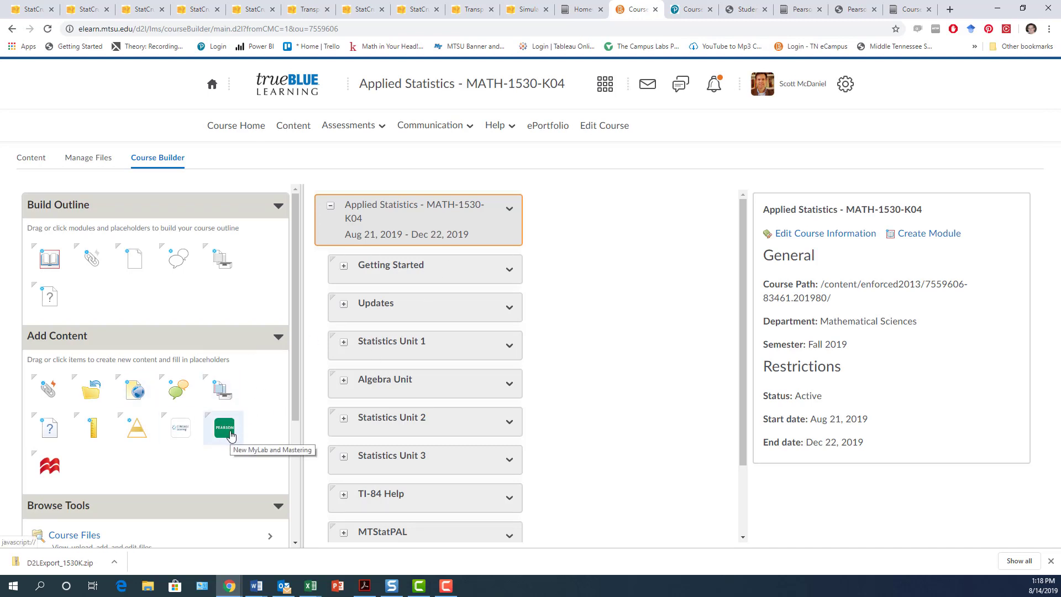
left_click(344, 267)
left_click(344, 267)
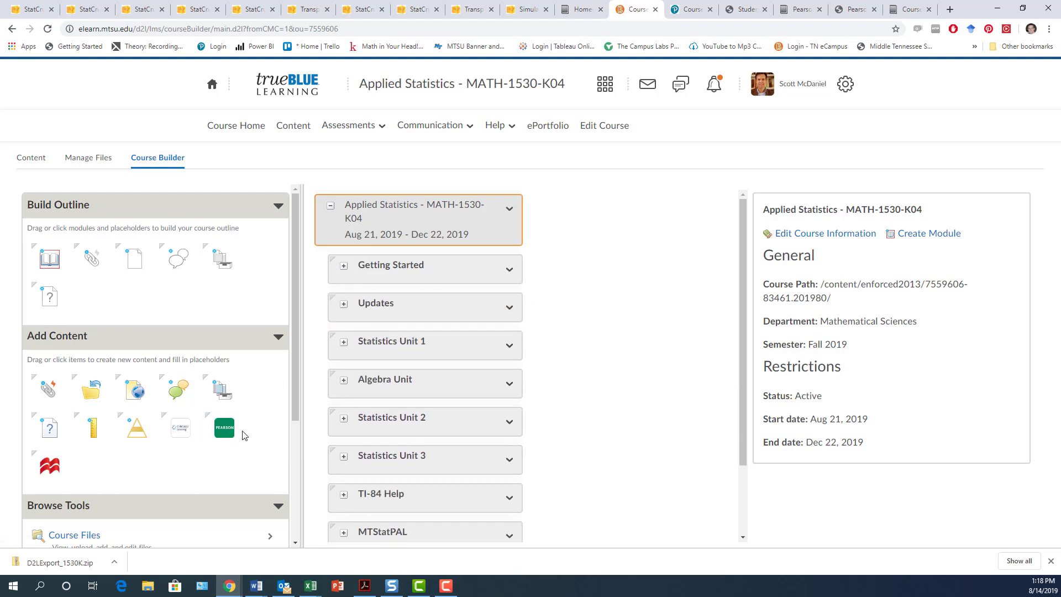
left_click_drag(224, 427, 419, 286)
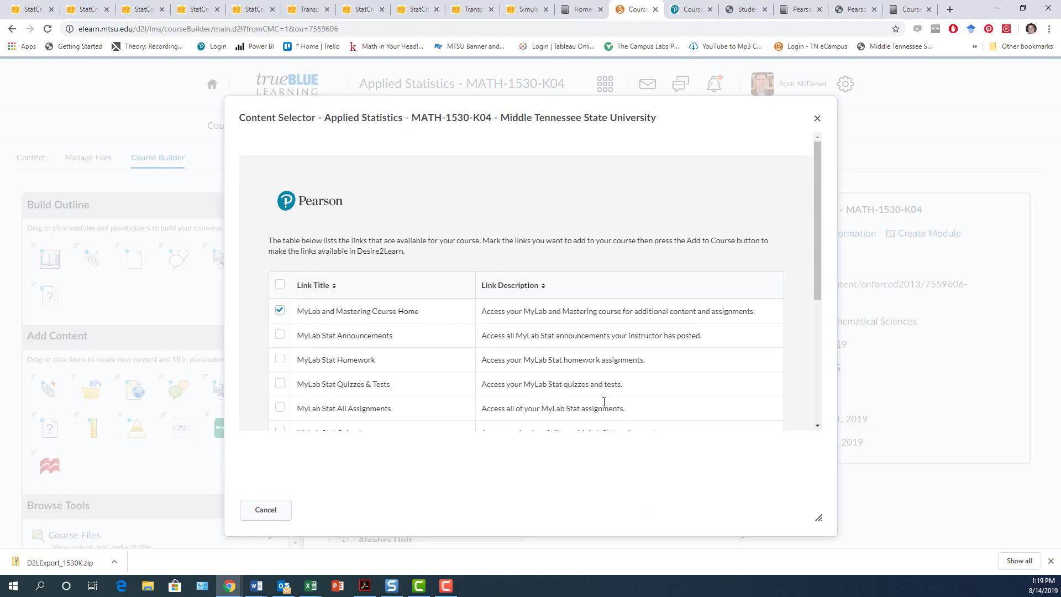
Step: Add the selected MyLab and Mastering Course Home link to the course and expand Getting Started to check it
scroll(604, 402, "down", 4)
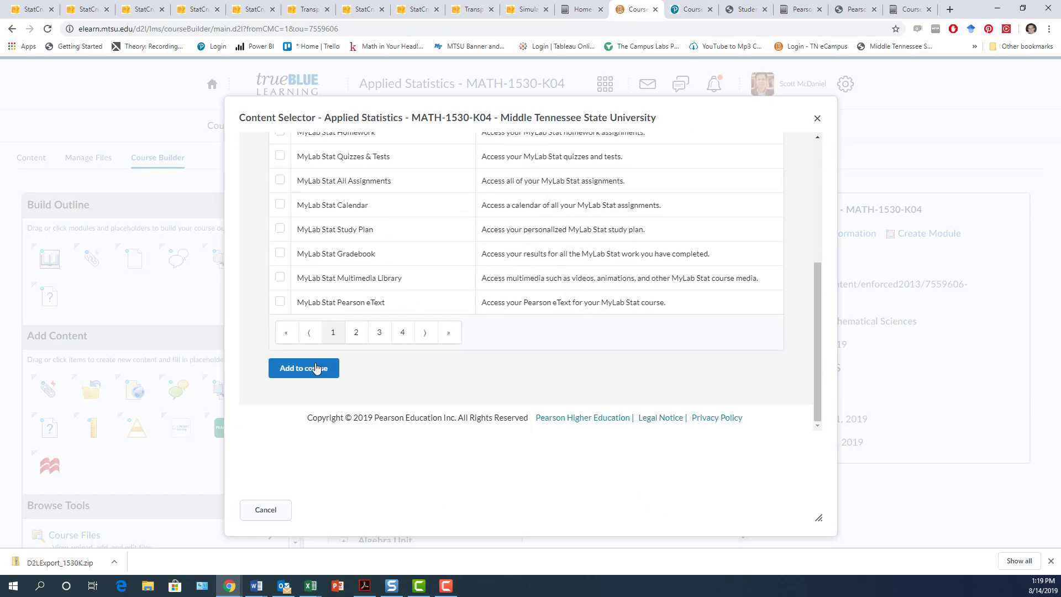
scroll(370, 259, "up", 3)
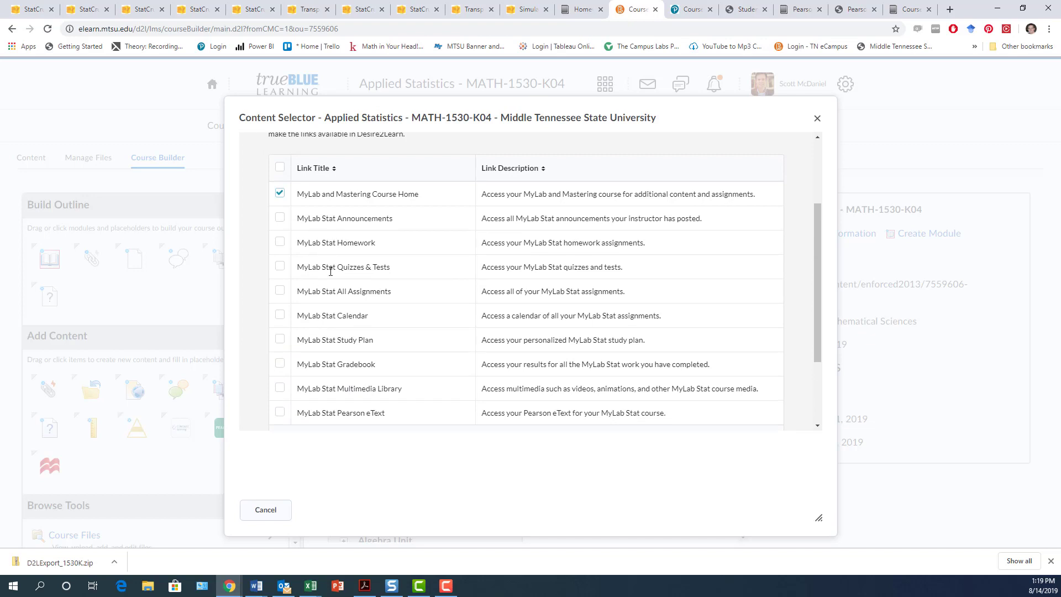
scroll(330, 340, "down", 2)
left_click(310, 369)
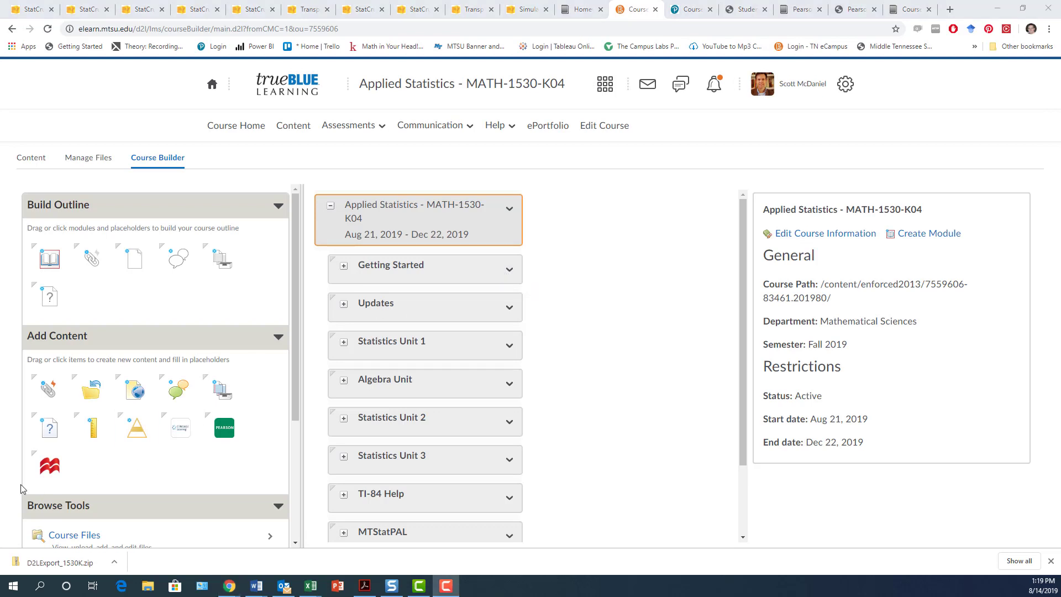
left_click(343, 268)
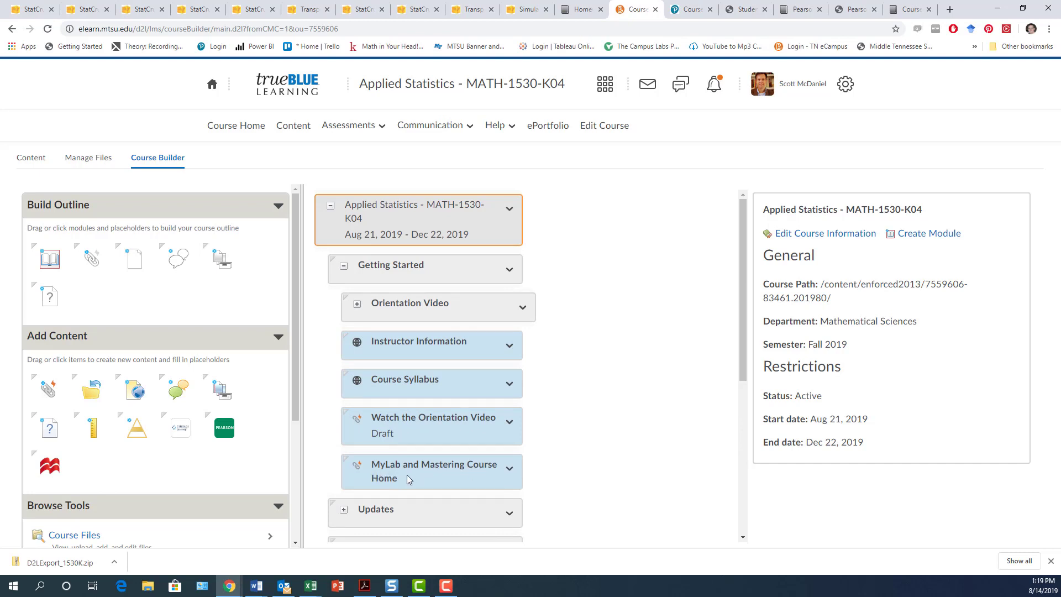
Step: Go to the Getting Started module in the course content and open the MyLab and Mastering Course Home topic for in-place editing
left_click(293, 126)
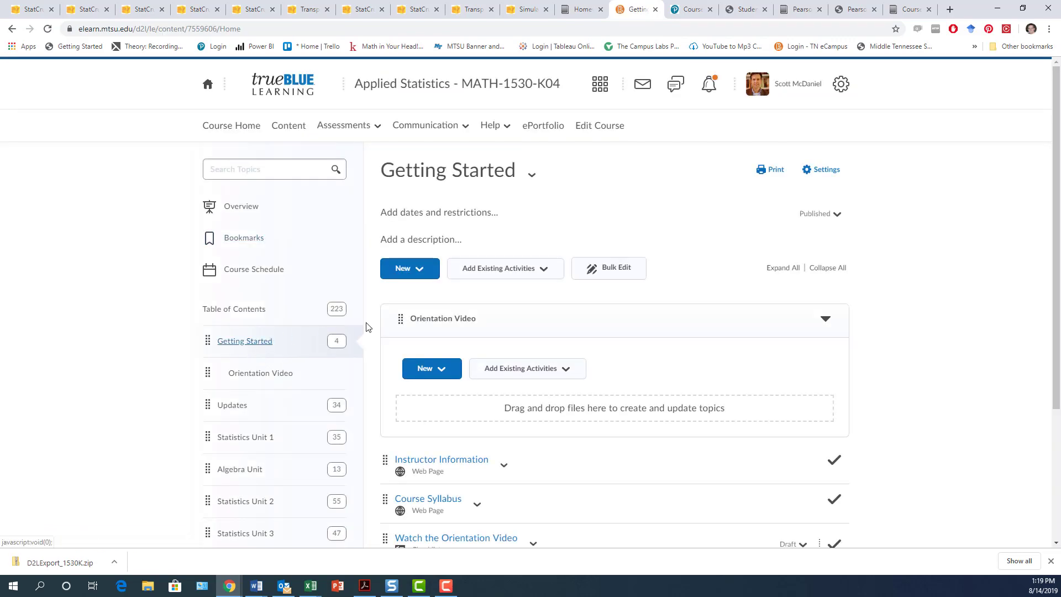
scroll(445, 343, "down", 3)
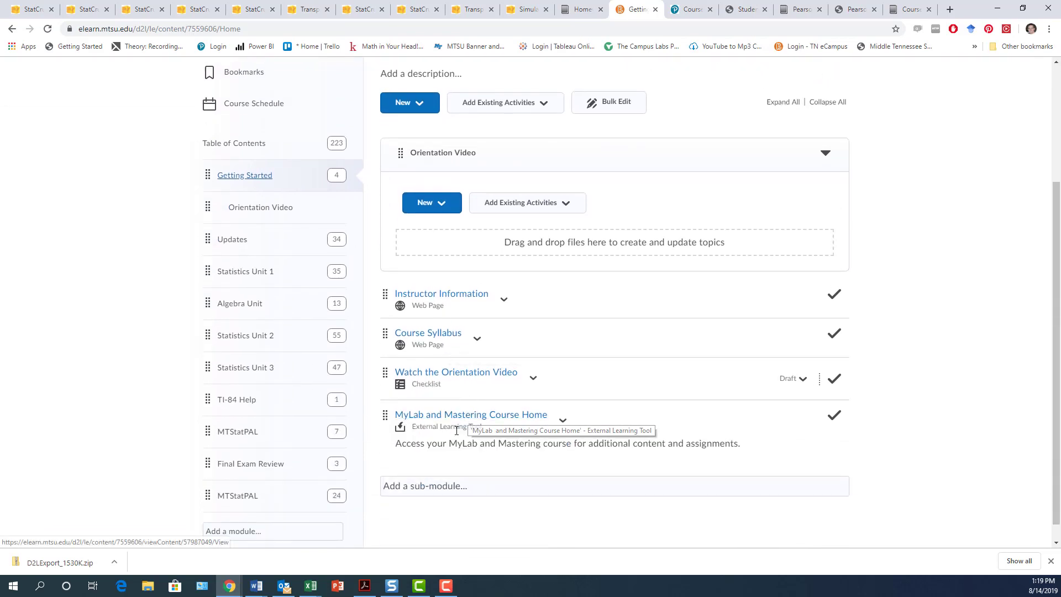
left_click(563, 420)
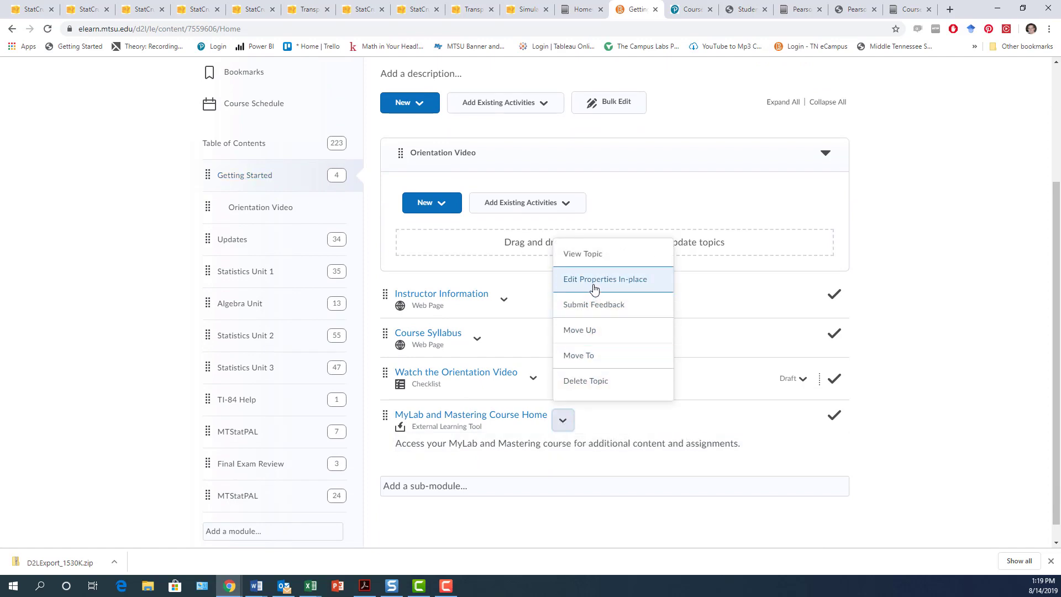
left_click(595, 286)
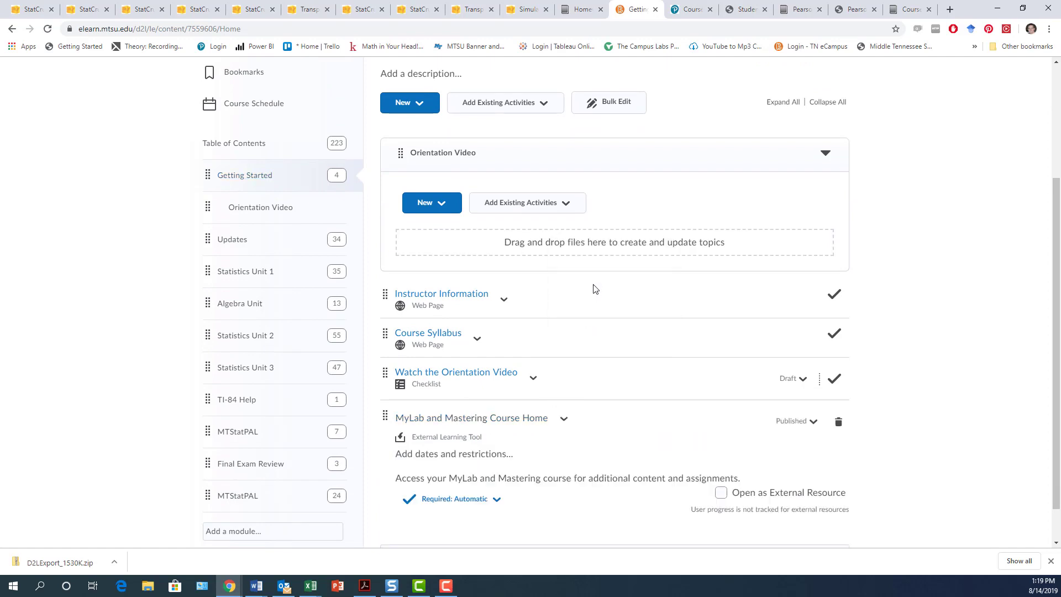
Step: Rename the MyLab and Mastering Course Home topic as MyStatLab Course Home
left_click(545, 419)
left_click(475, 419)
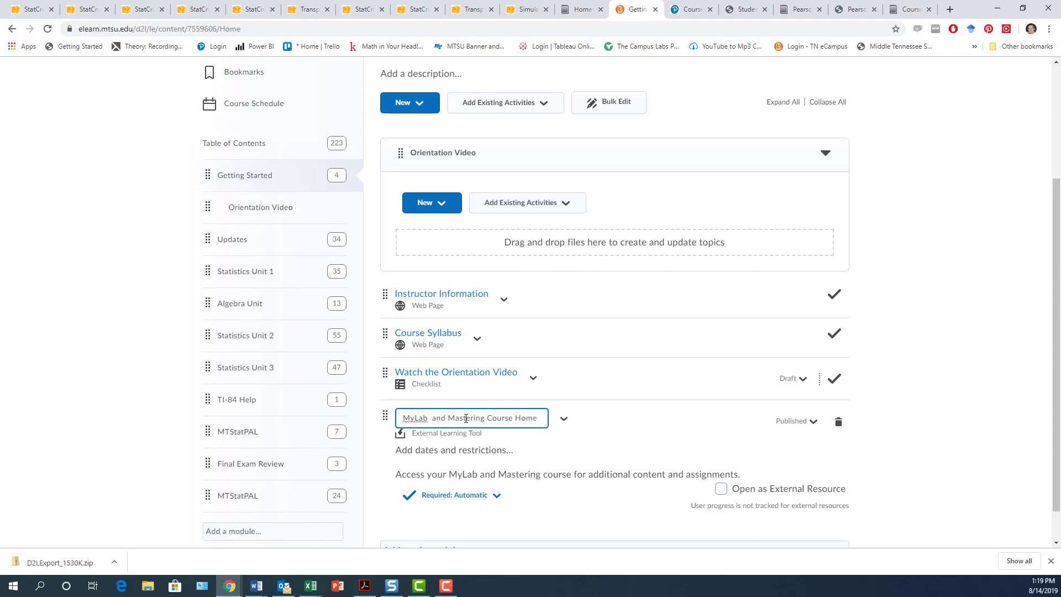
left_click_drag(488, 419, 458, 418)
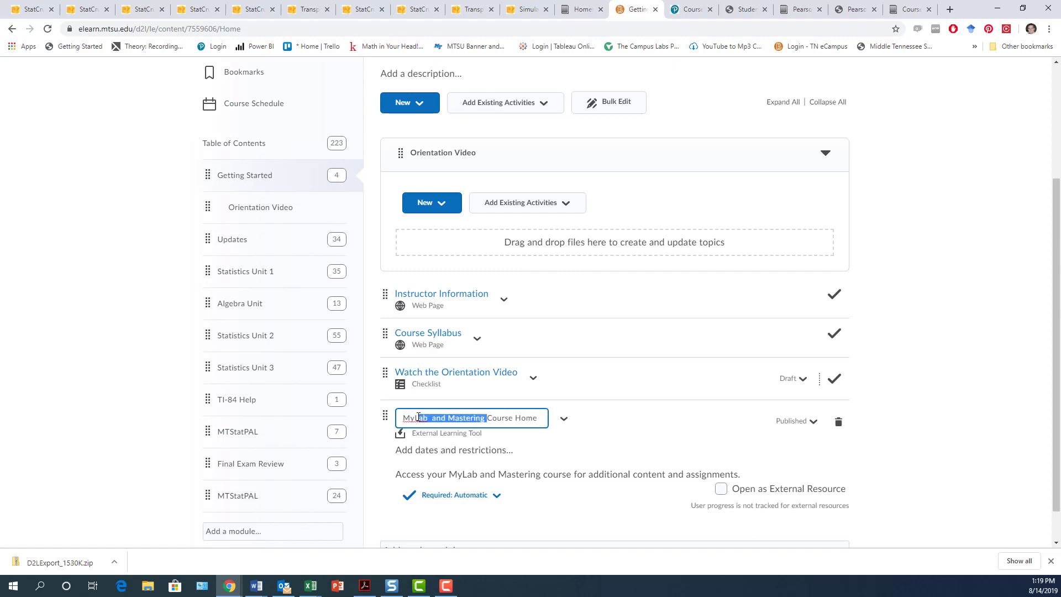
key("BackSpace")
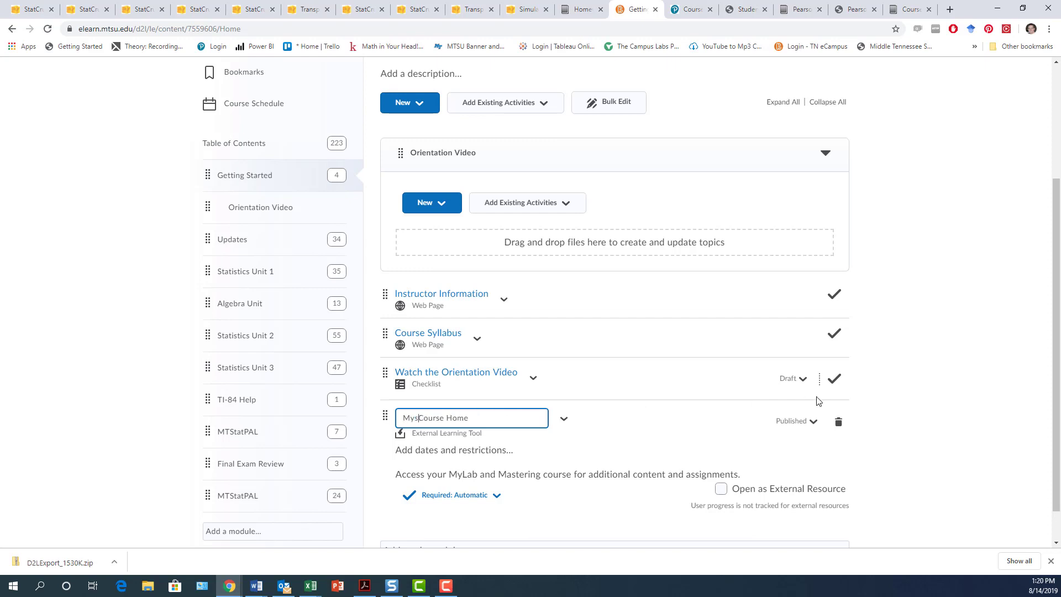
type("S")
type("tat")
type("Lan")
key("BackSpace")
key("BackSpace")
type("b")
key("Return")
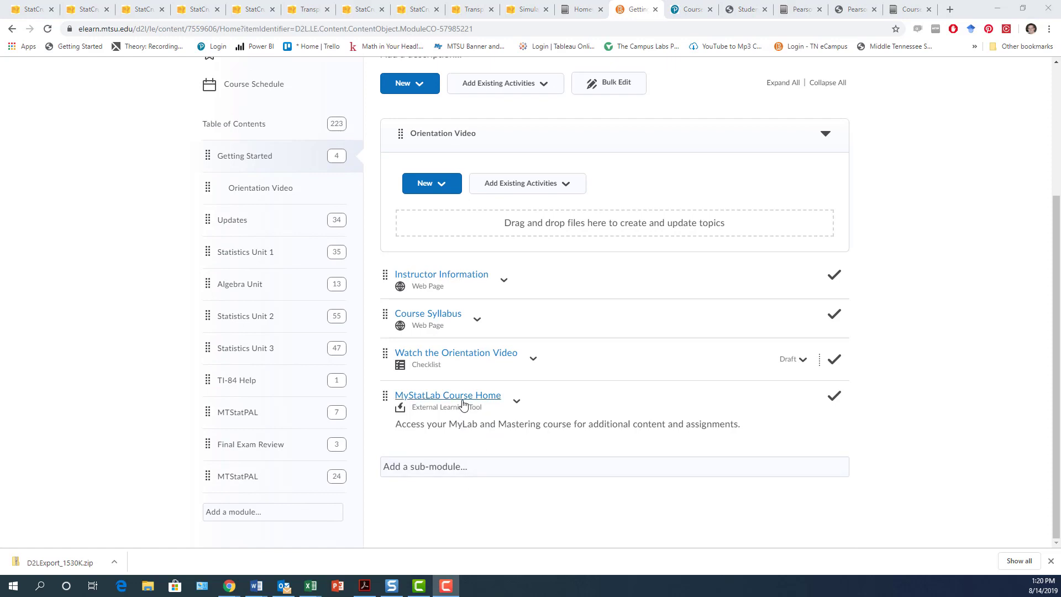
Step: Test the MyStatLab Course Home link by opening it, and return to the Getting Started module
left_click(466, 402)
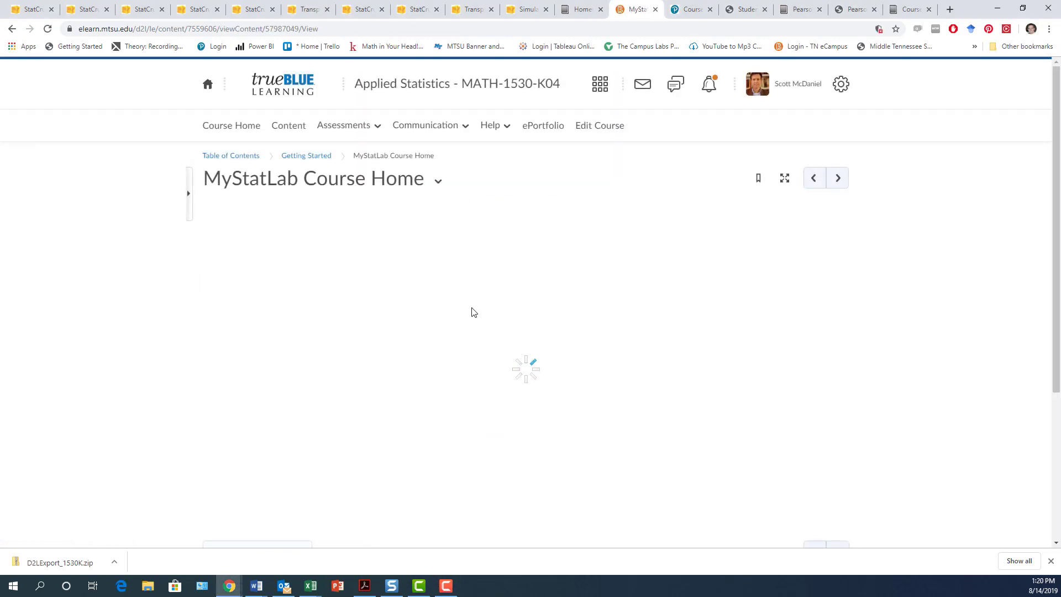
left_click(304, 161)
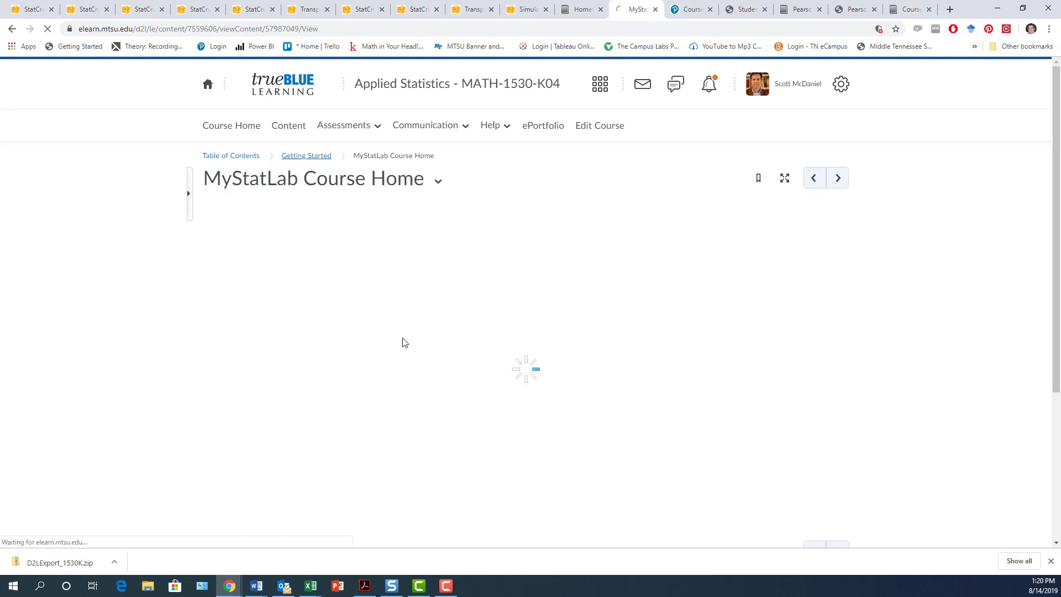
Step: Edit the MyStatLab Course Home topic's properties in place so that it opens as an external resource
scroll(525, 455, "down", 3)
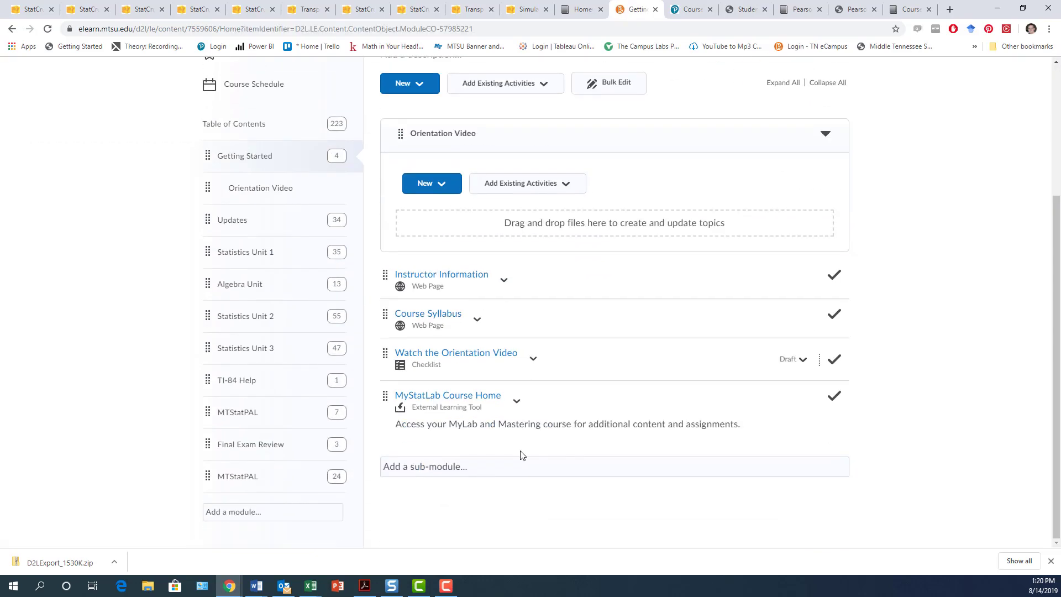
left_click(513, 400)
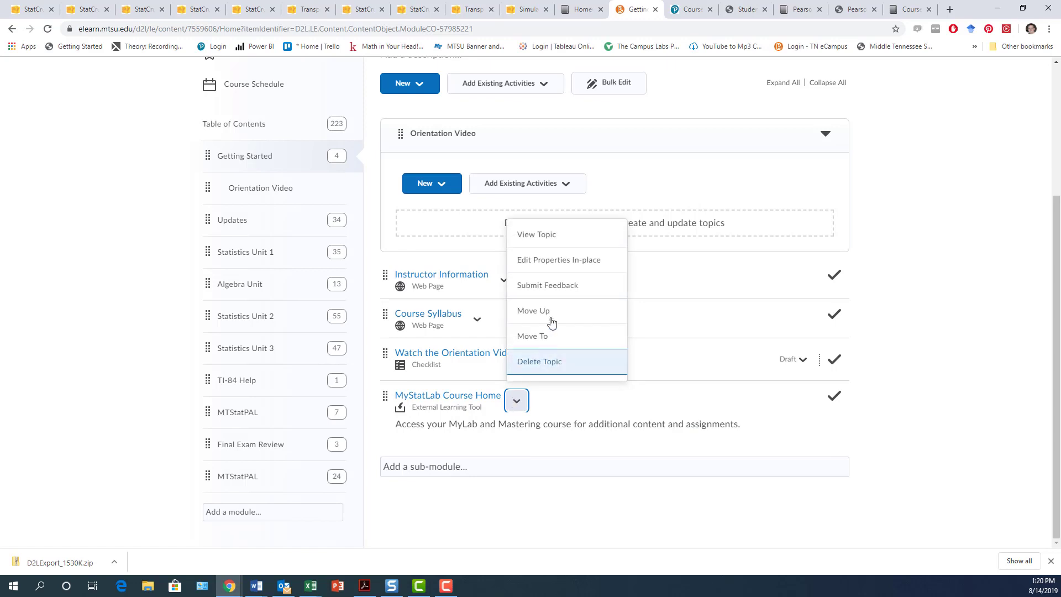
left_click(559, 264)
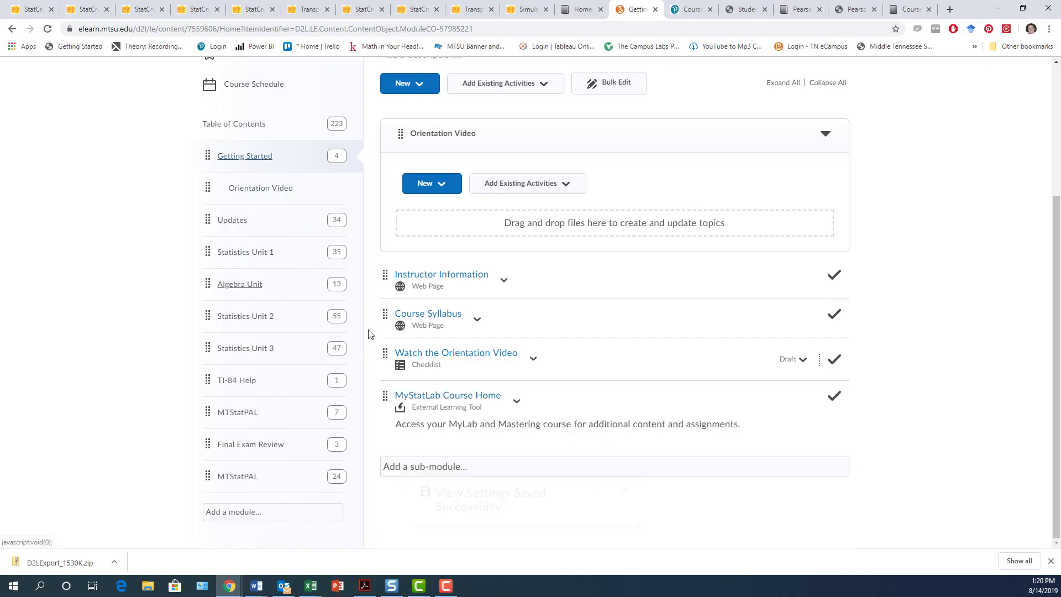
Step: Launch the MyLab course from the MyStatLab Course Home topic to check it, close it, and go back to Getting Started
left_click(456, 400)
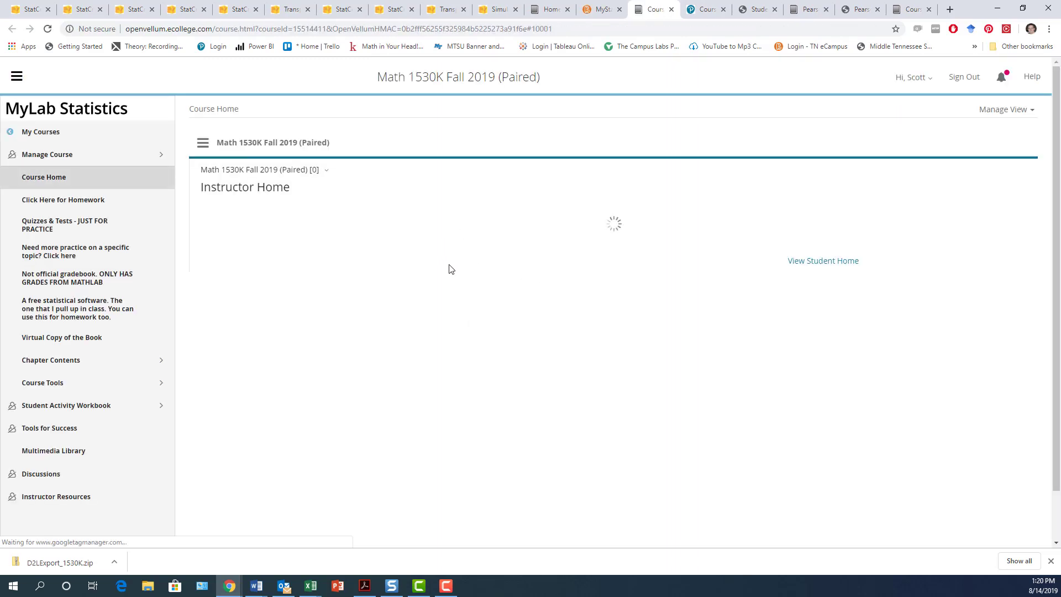
left_click(672, 9)
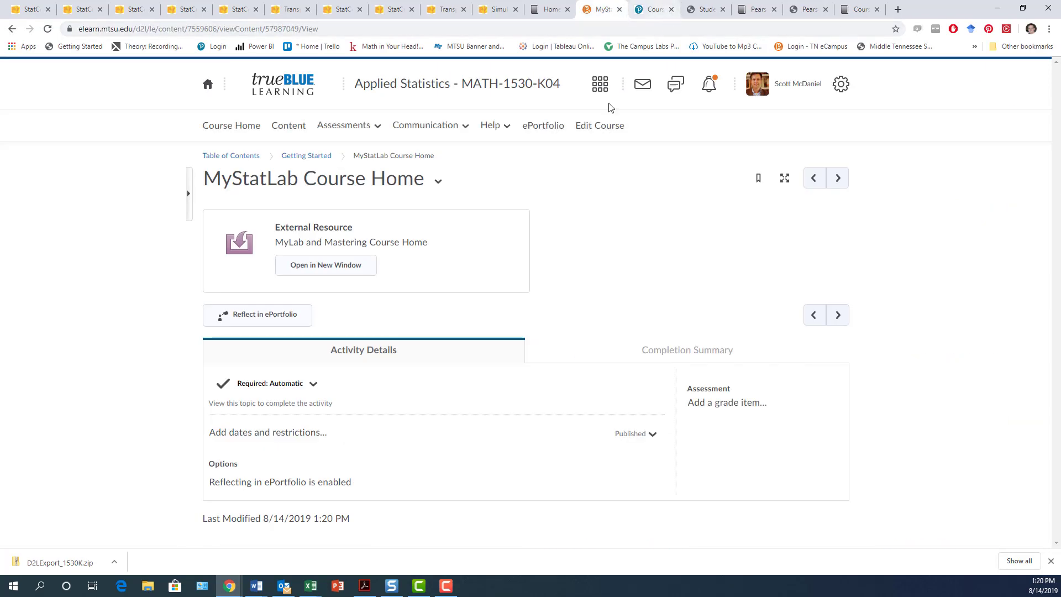
left_click(294, 158)
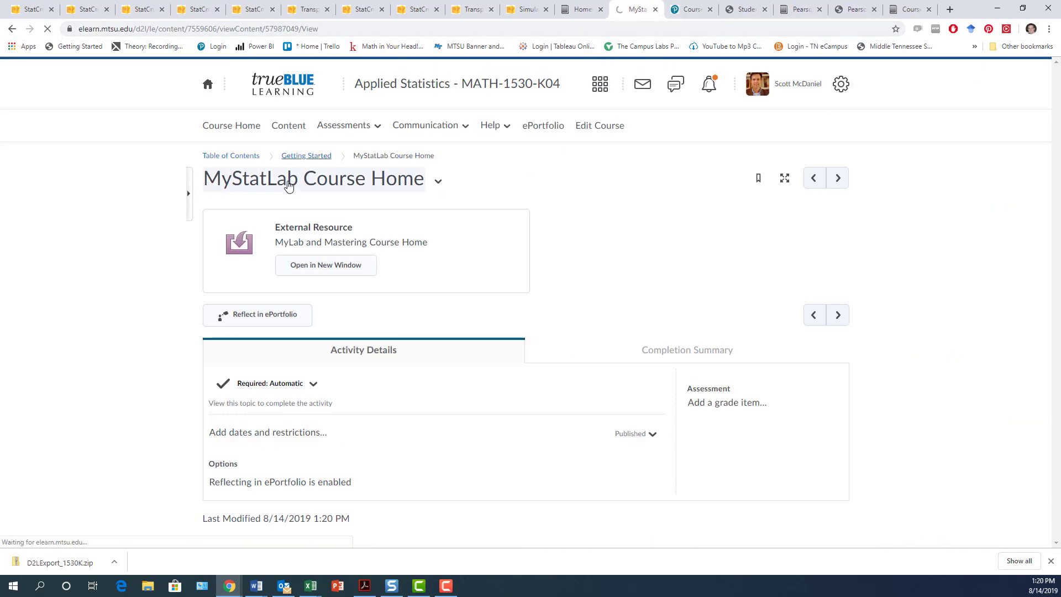